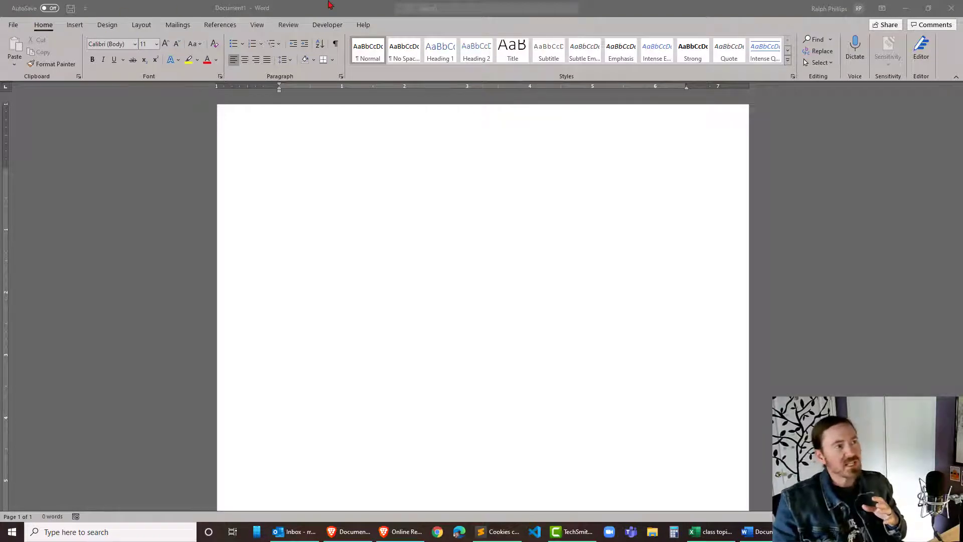
# - Bring the blank Word document window into focus
pyautogui.click(179, 11)
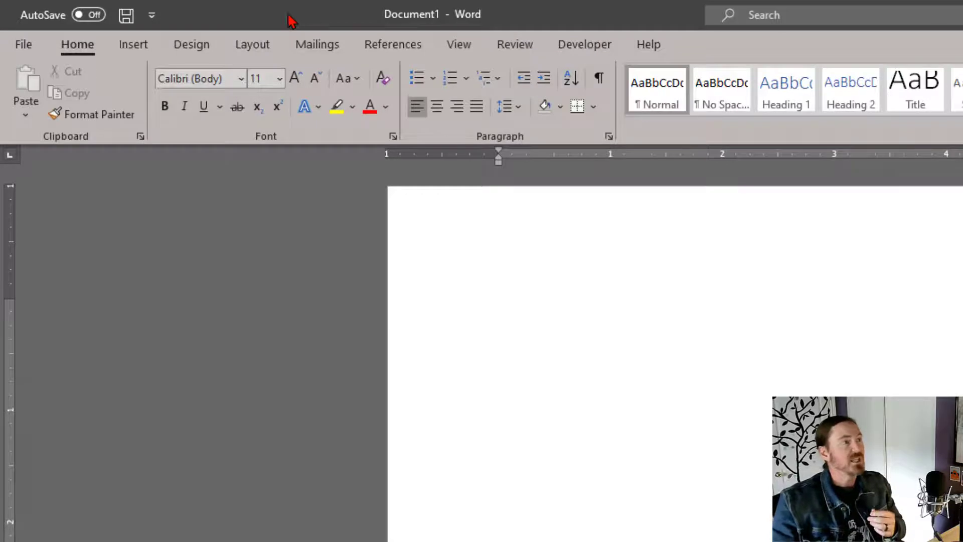
# - Browse the Mailings, Layout, Design and Insert tabs, then open the Quick Access Toolbar list
pyautogui.click(313, 50)
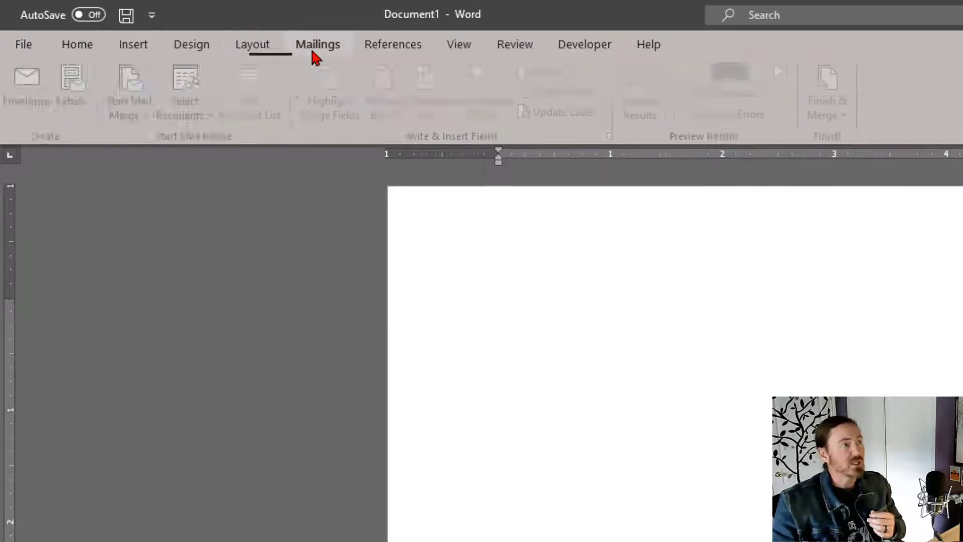
pyautogui.click(253, 44)
pyautogui.click(193, 46)
pyautogui.click(136, 47)
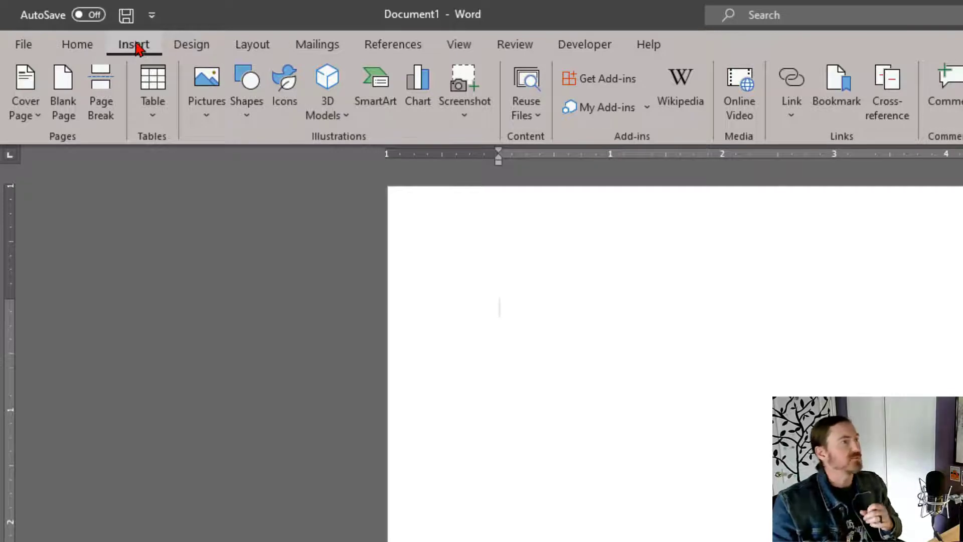
pyautogui.click(152, 21)
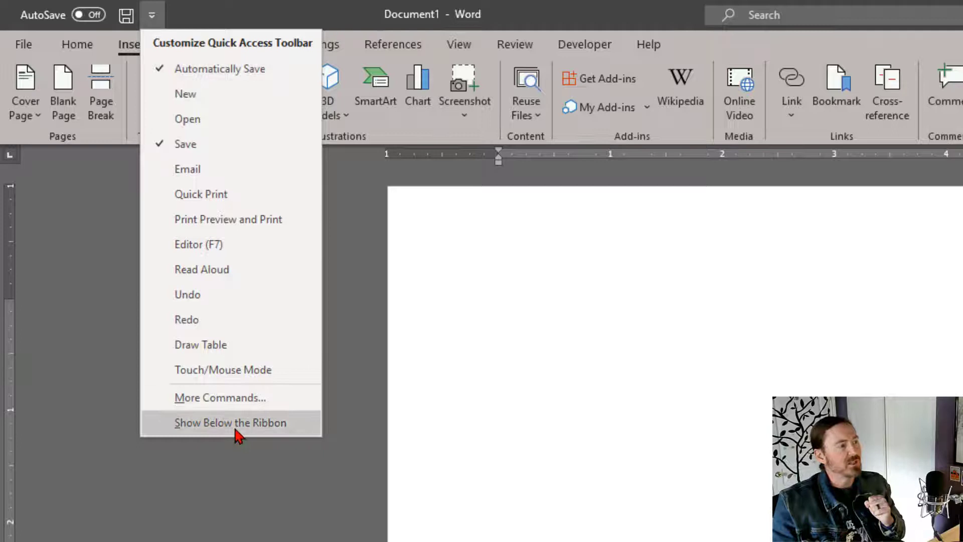
# - Add Email and Page Setup to the Quick Access Toolbar through More Commands
pyautogui.click(219, 399)
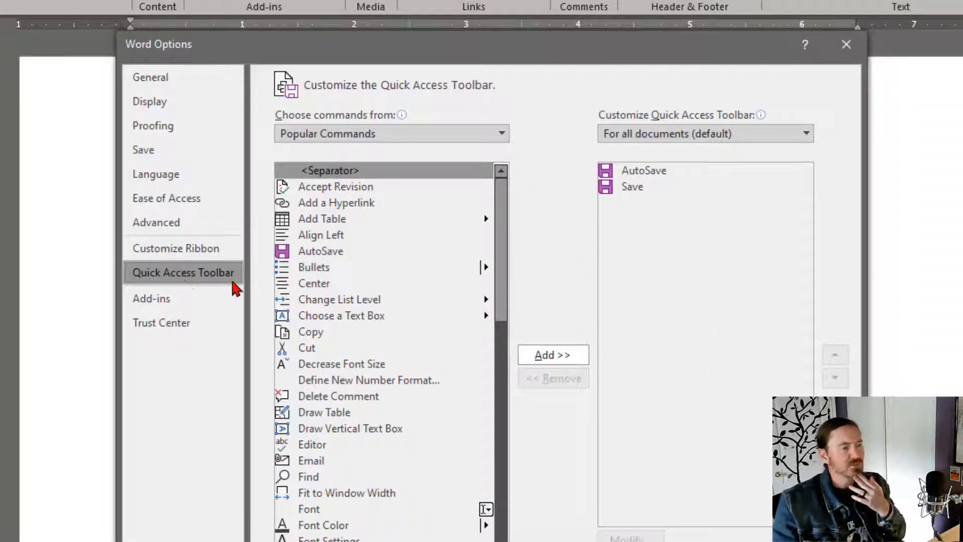
pyautogui.scroll(-3, 369, 316)
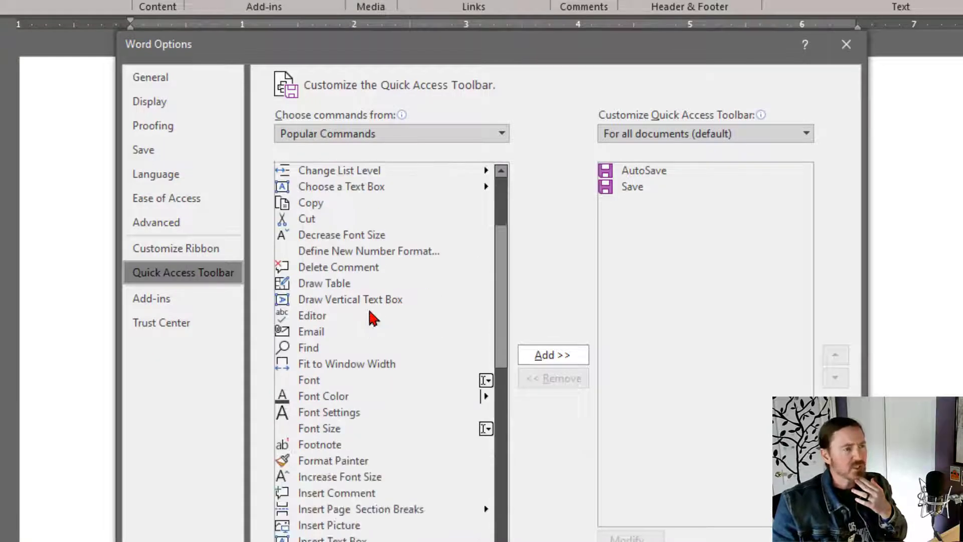
pyautogui.scroll(3, 370, 316)
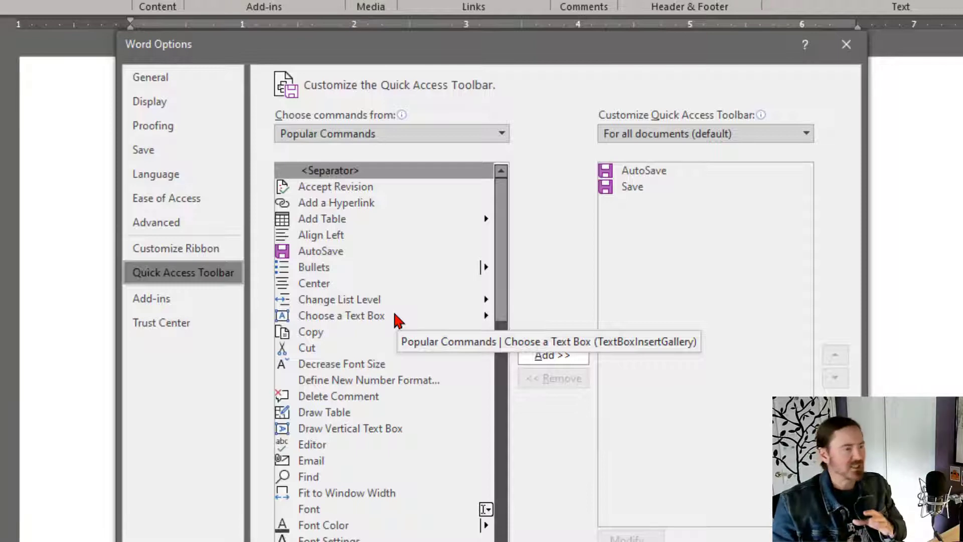
pyautogui.click(310, 467)
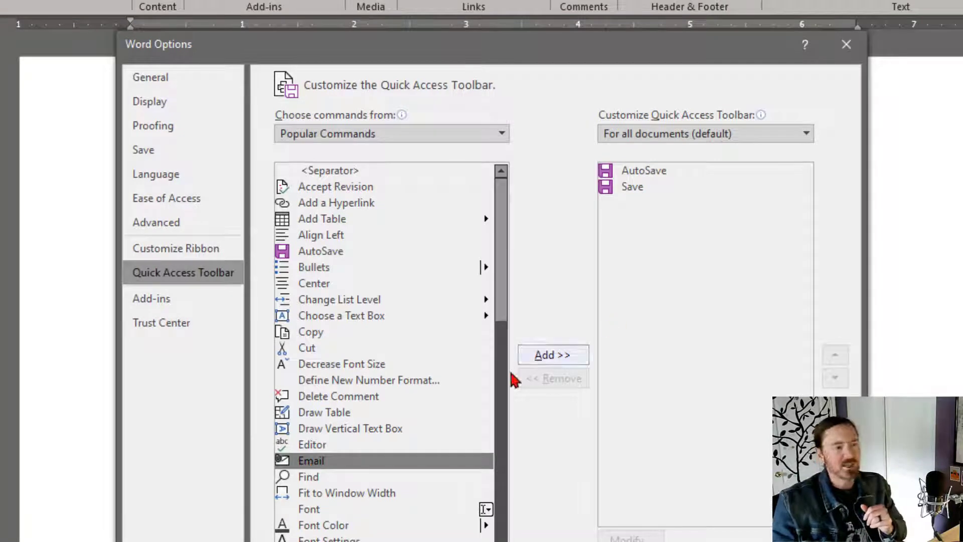
pyautogui.click(554, 358)
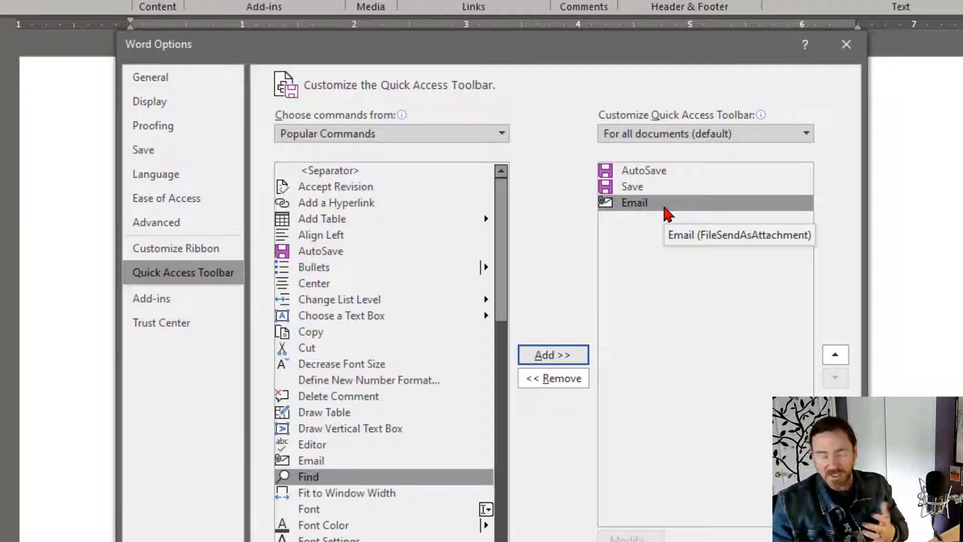
pyautogui.scroll(-6, 410, 406)
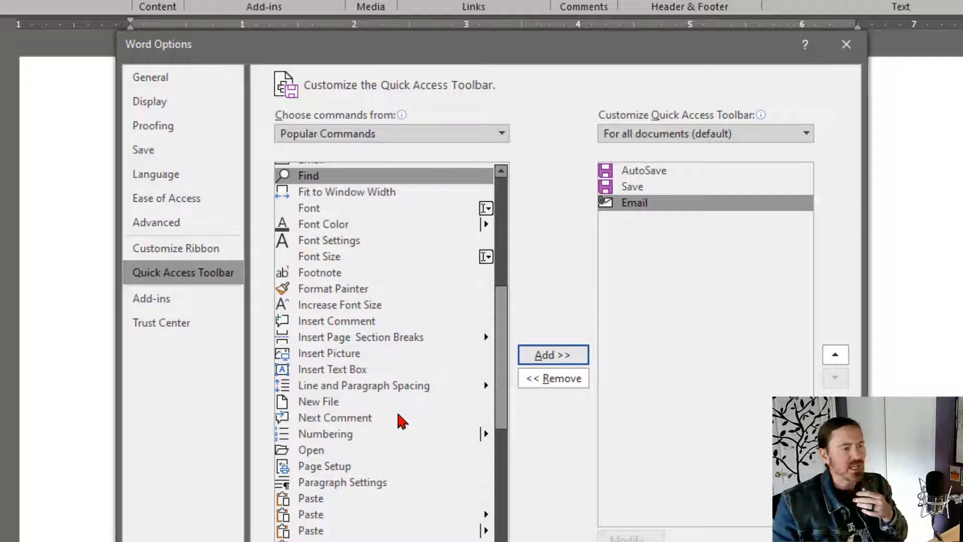
pyautogui.click(331, 467)
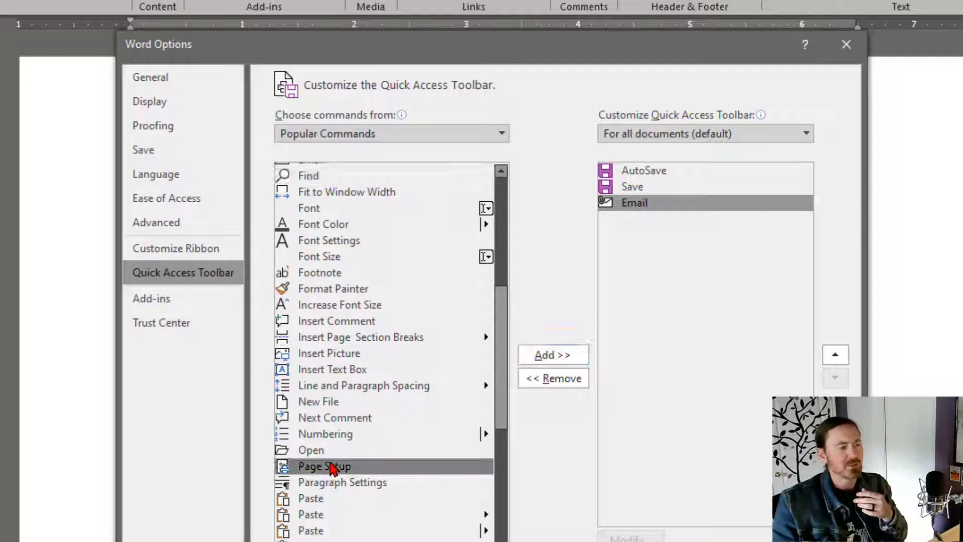
pyautogui.click(549, 357)
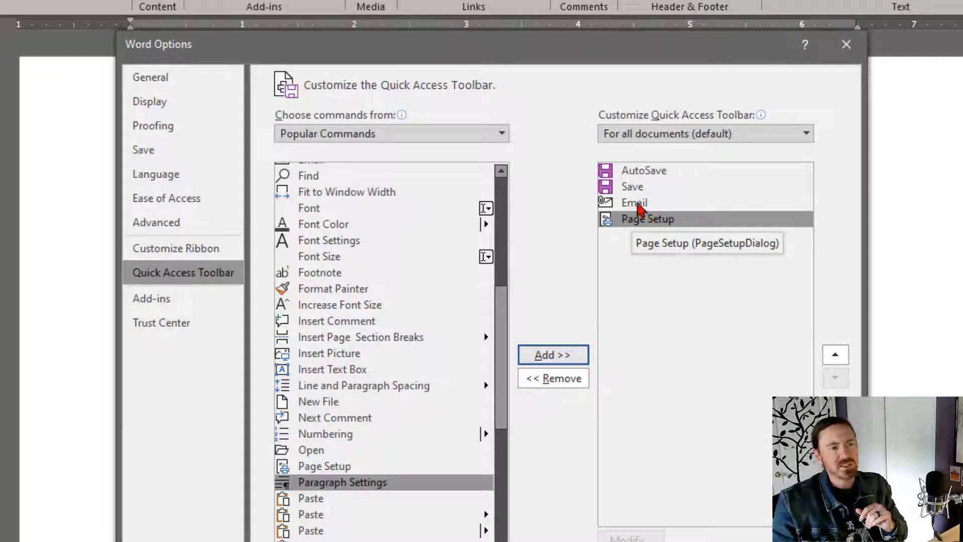
# - Move Page Setup to the top of the toolbar's command list
pyautogui.click(643, 205)
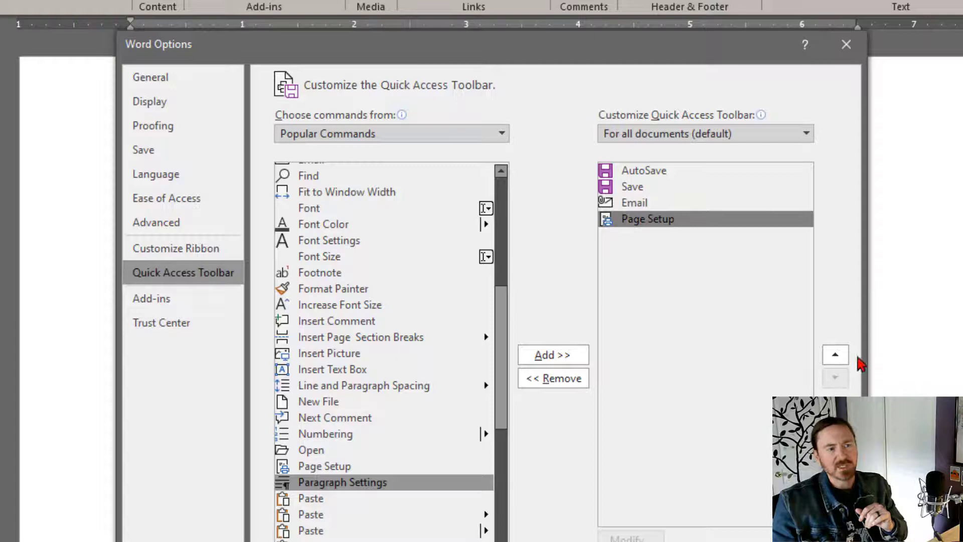
pyautogui.click(835, 356)
pyautogui.click(835, 355)
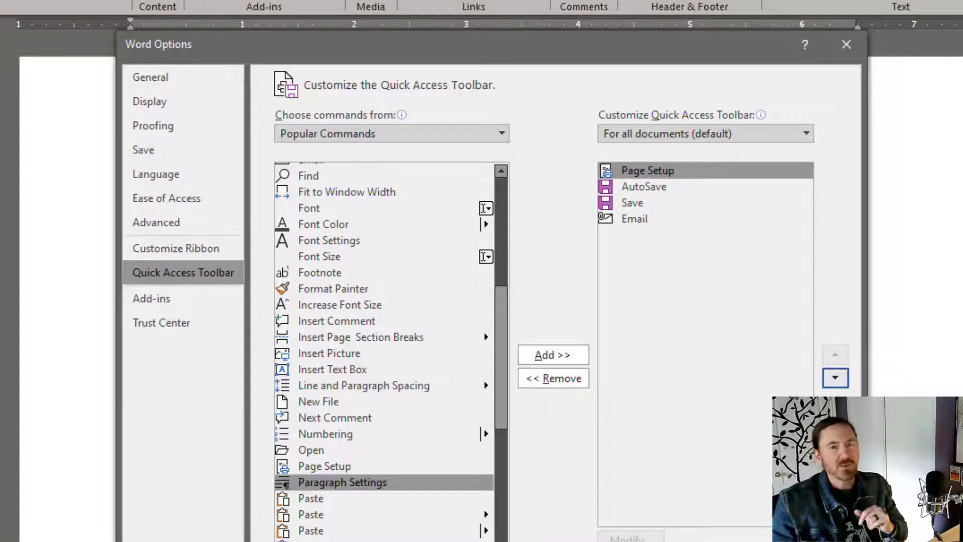
pyautogui.press('Return')
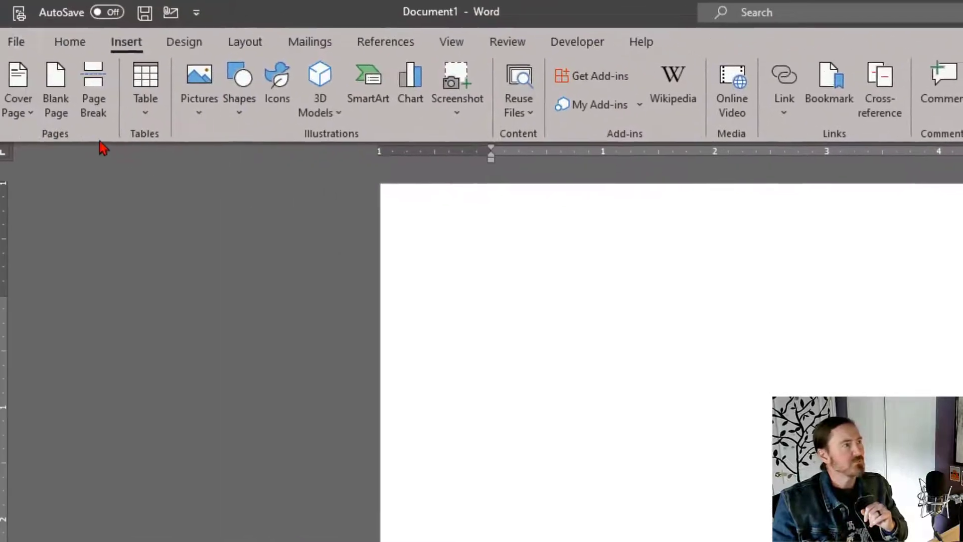
pyautogui.click(28, 15)
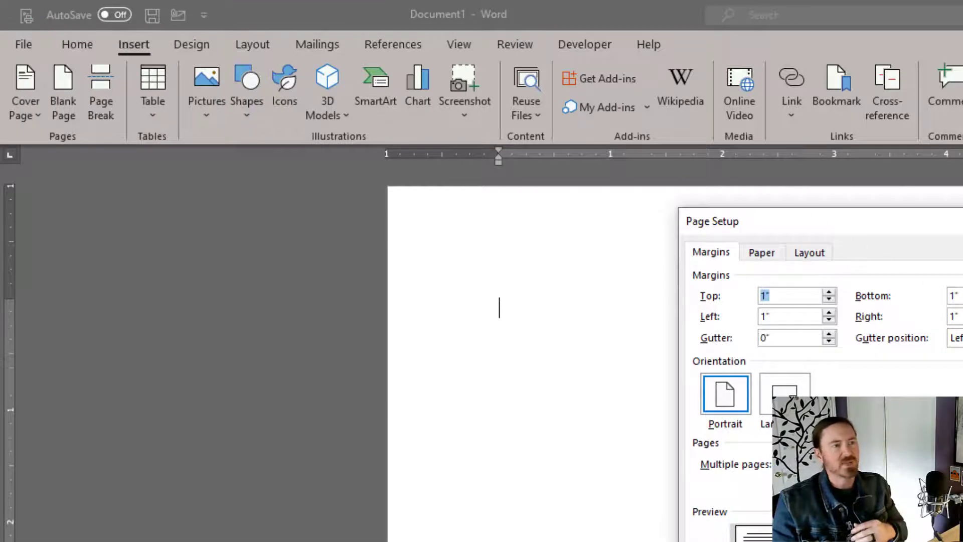
pyautogui.press('Escape')
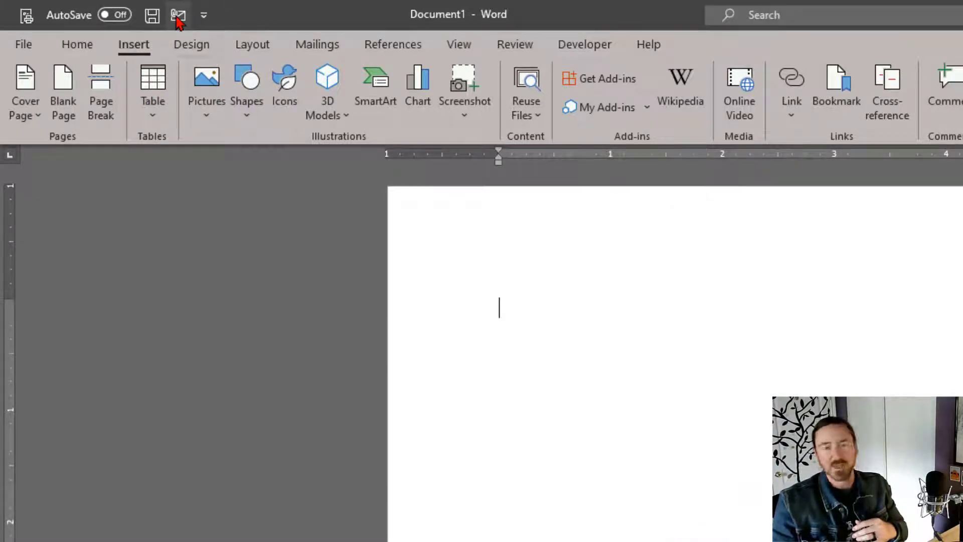
pyautogui.click(179, 17)
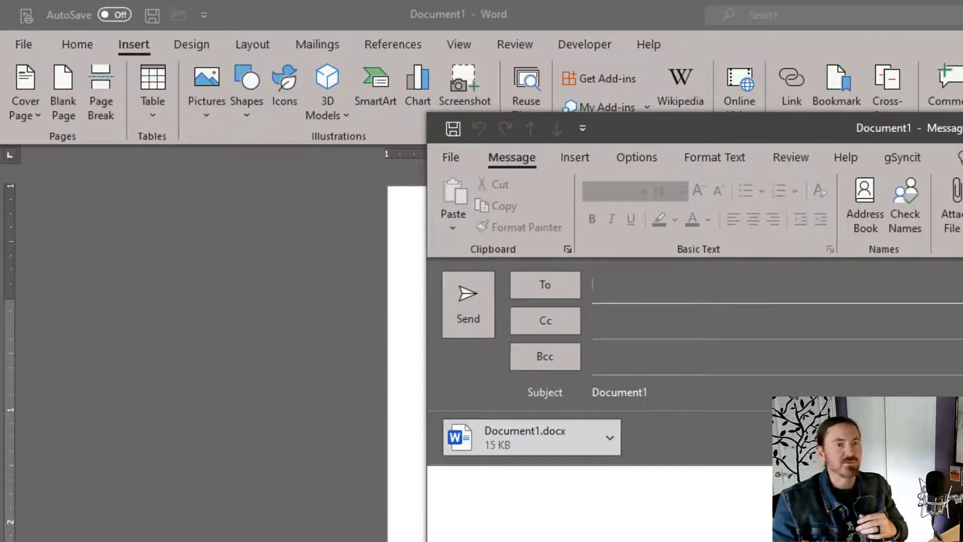
pyautogui.press('Escape')
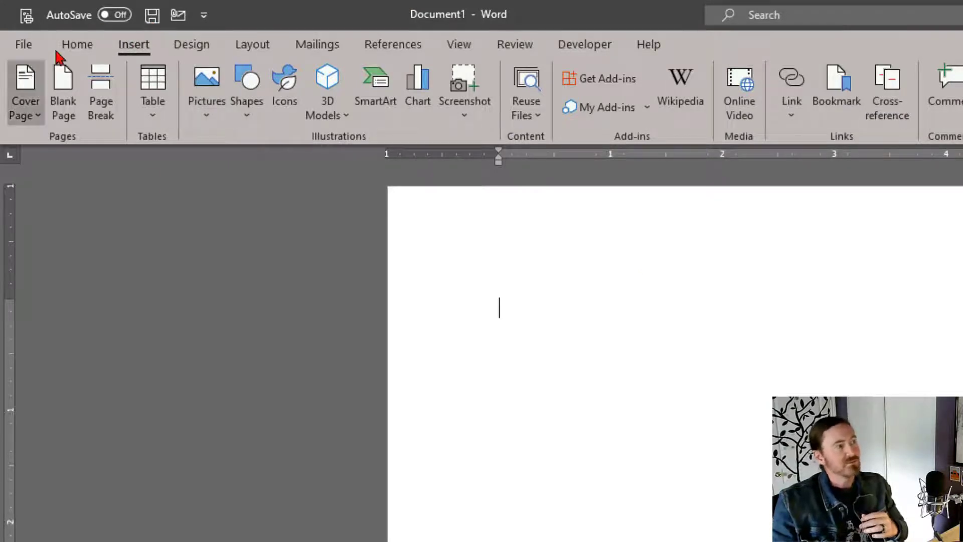
# - Remove AutoSave from the toolbar's command list in the More Commands settings
pyautogui.click(204, 15)
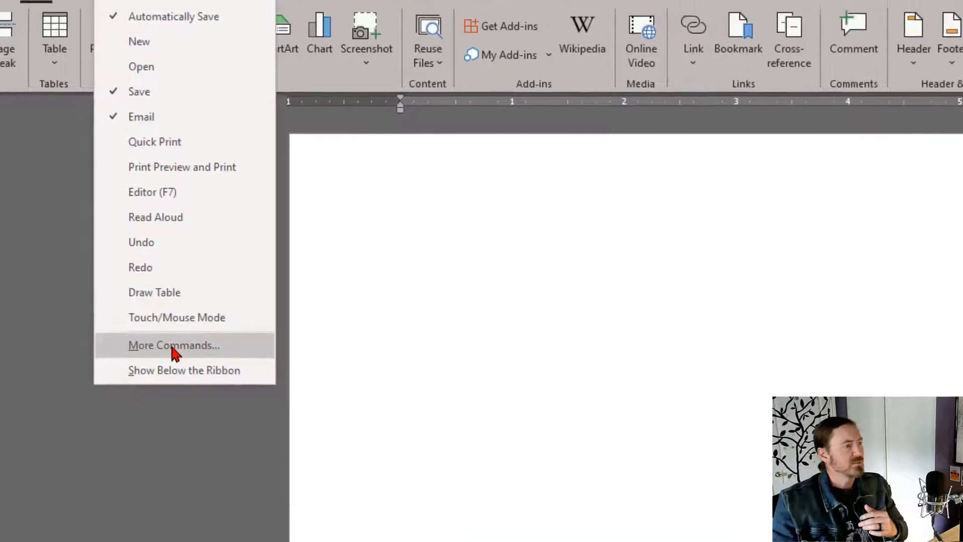
pyautogui.click(270, 396)
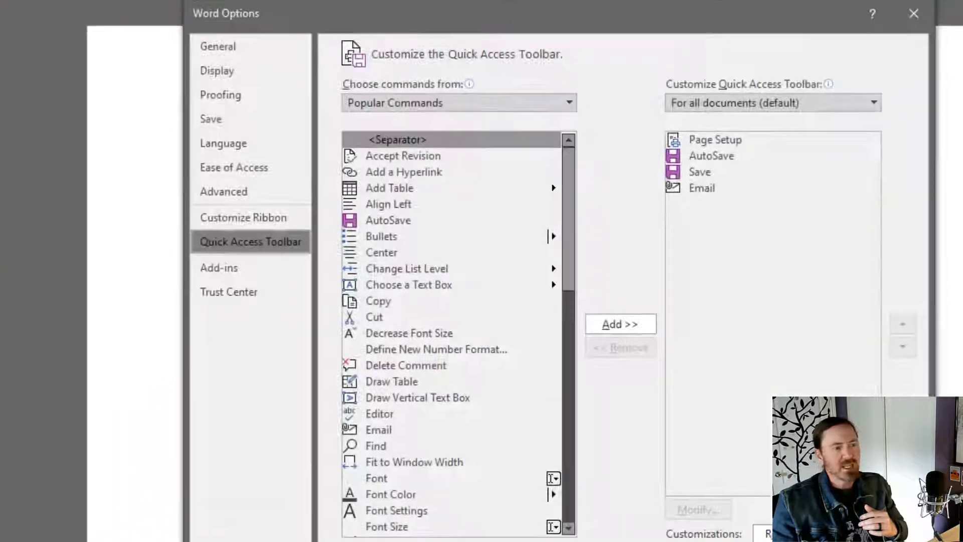
pyautogui.click(710, 160)
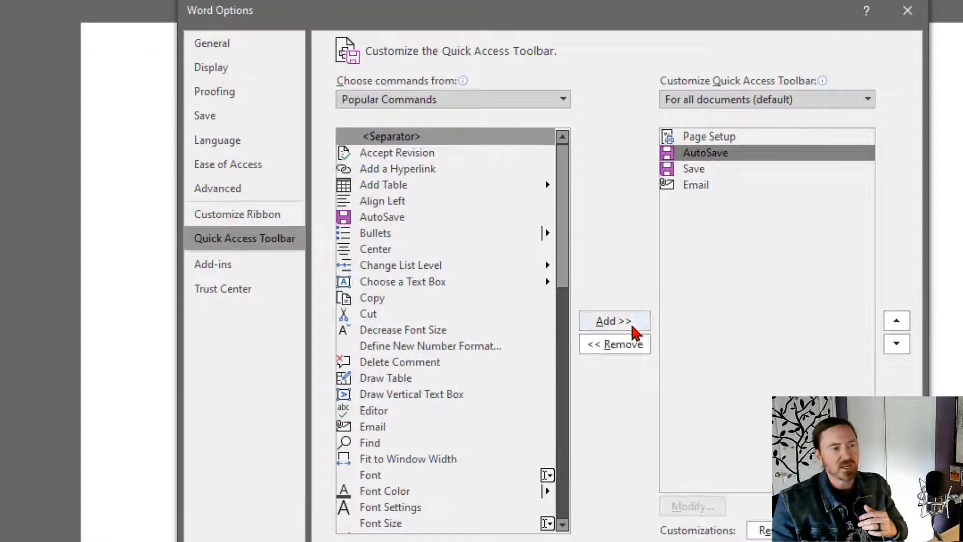
pyautogui.click(626, 346)
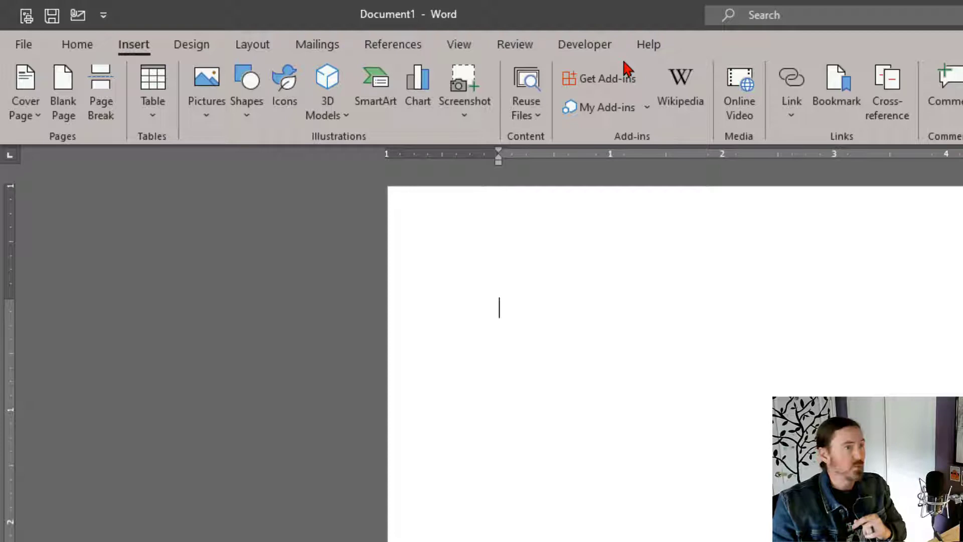
# - Reopen the More Commands settings and go to the Customize Ribbon page
pyautogui.click(105, 15)
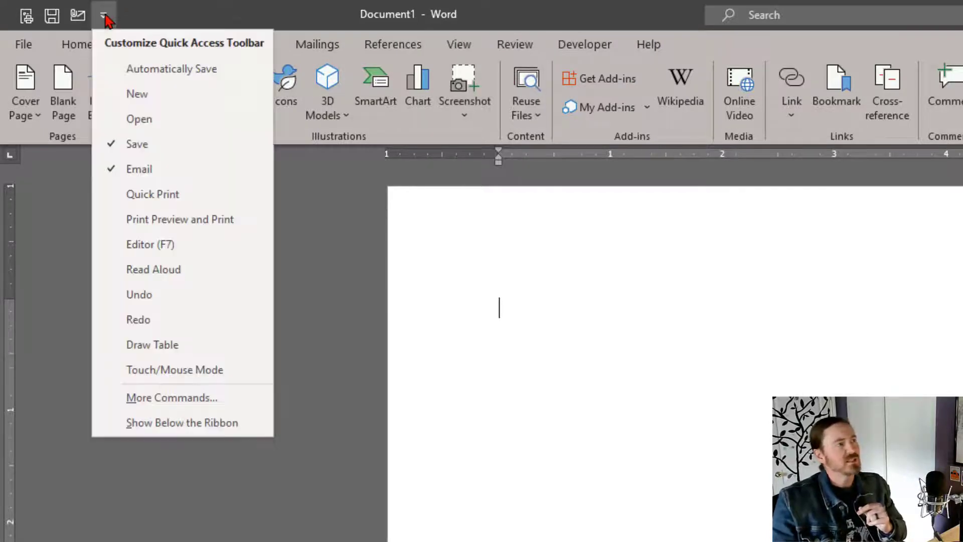
pyautogui.click(171, 397)
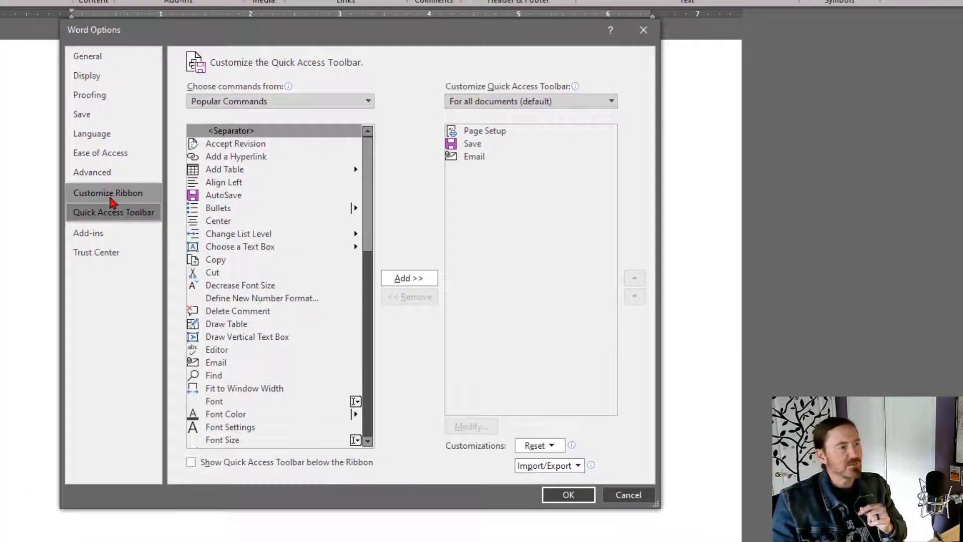
pyautogui.click(111, 197)
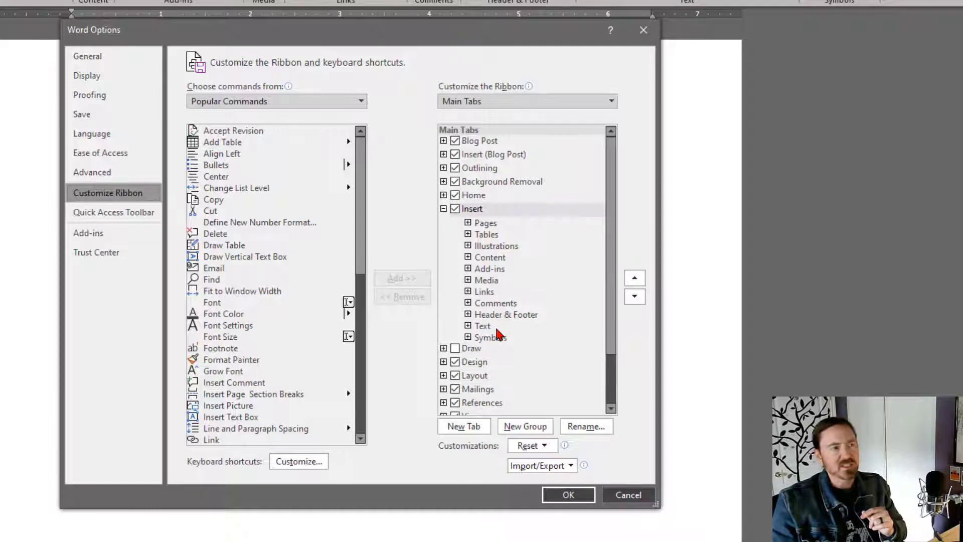
pyautogui.moveTo(614, 220); pyautogui.dragTo(619, 273)
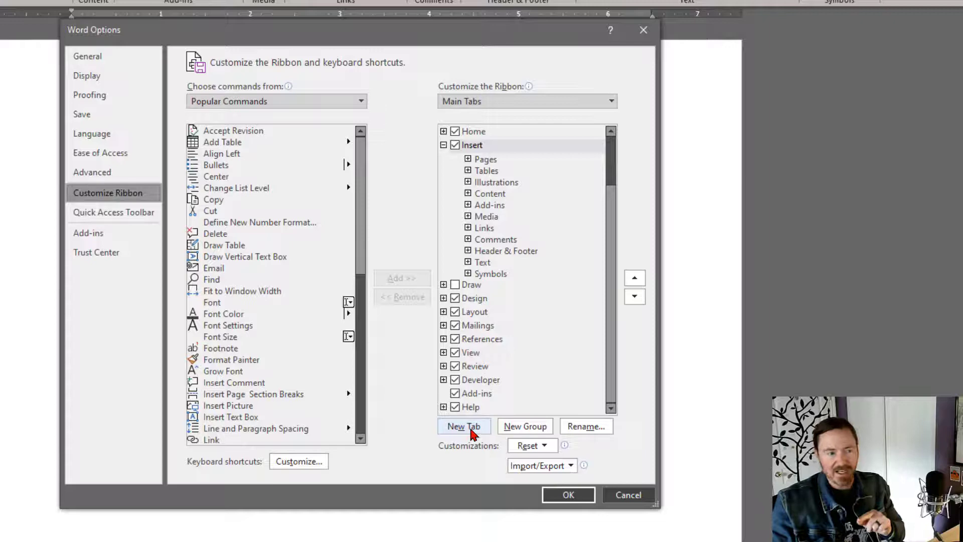
# - Create a new custom ribbon tab after Insert and rename it School
pyautogui.click(465, 427)
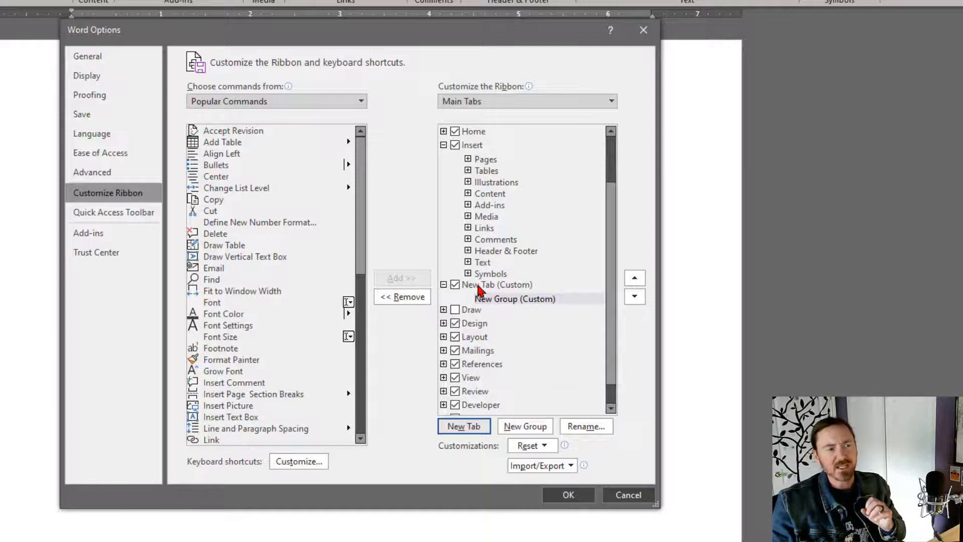
pyautogui.rightClick(477, 286)
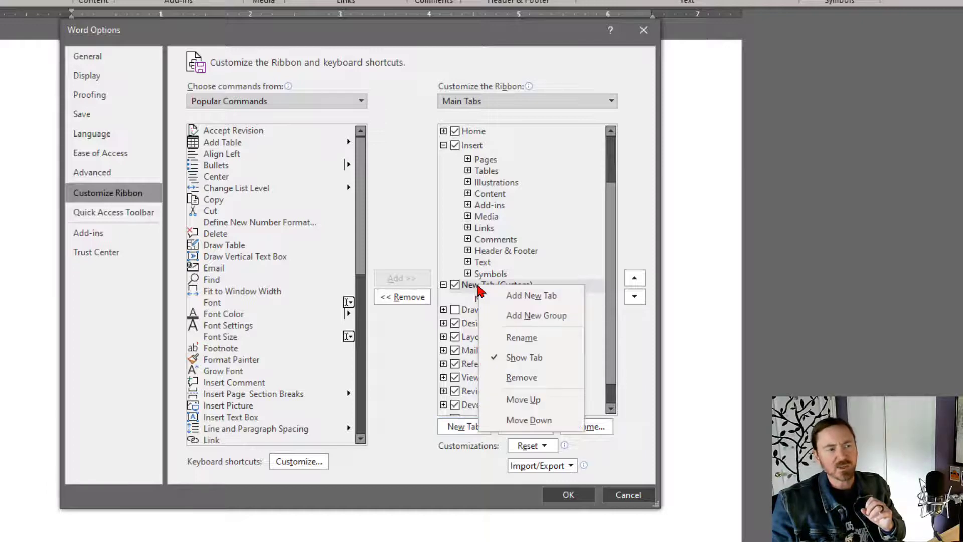
pyautogui.click(527, 337)
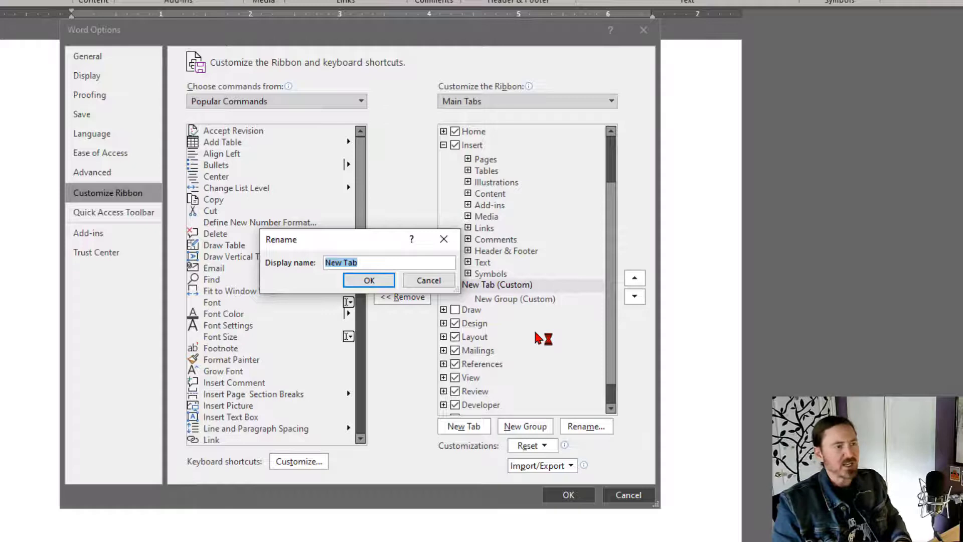
pyautogui.write('School')
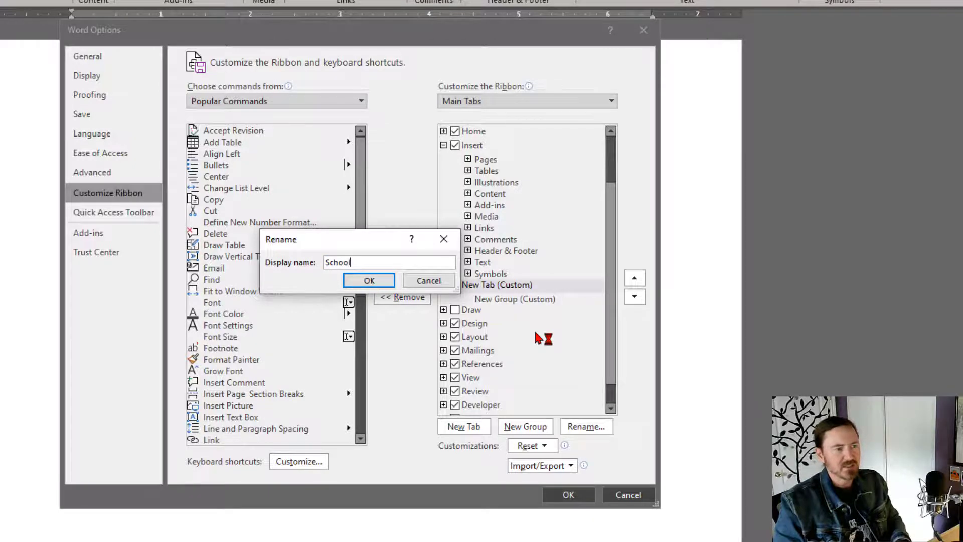
pyautogui.click(375, 281)
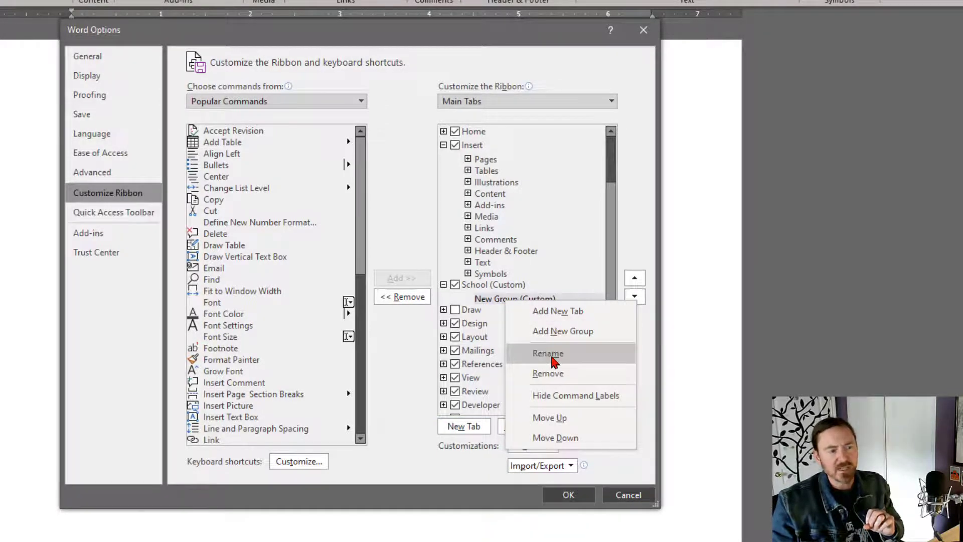
# - Replace the default New Group (Custom) name with WR121
pyautogui.click(552, 354)
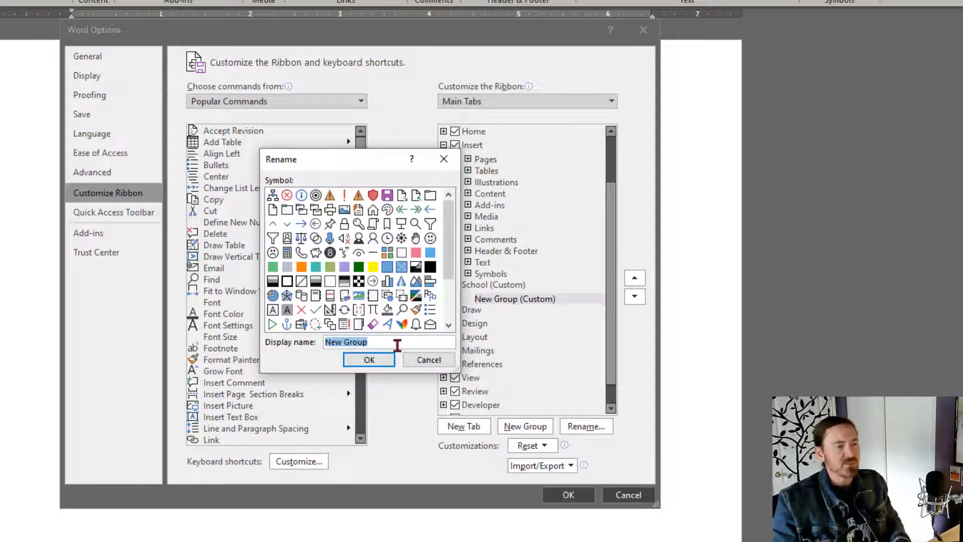
pyautogui.click(396, 344)
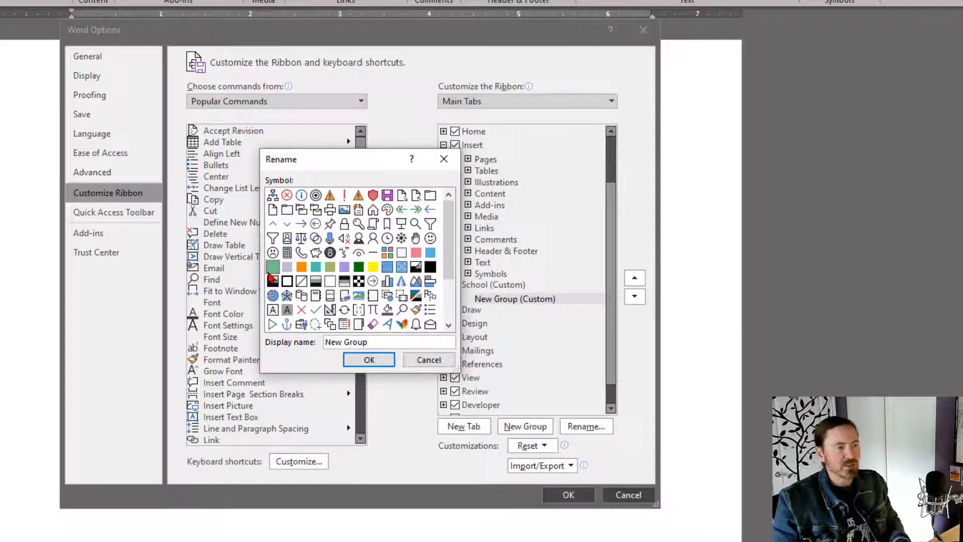
pyautogui.doubleClick(379, 340)
pyautogui.click(325, 340)
pyautogui.moveTo(363, 341)
pyautogui.mouseDown()
pyautogui.moveTo(386, 340)
pyautogui.moveTo(322, 342)
pyautogui.mouseUp()
pyautogui.write('WR121')
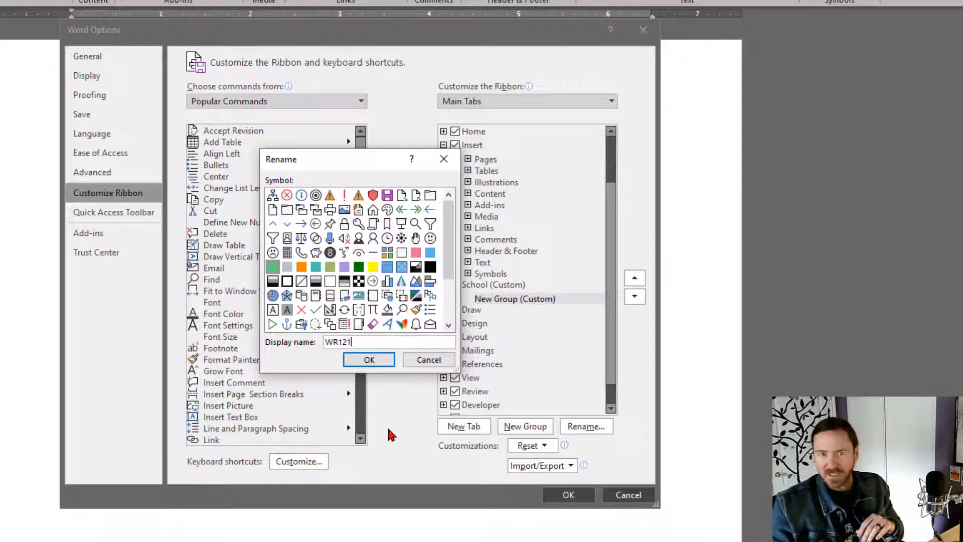
pyautogui.click(372, 363)
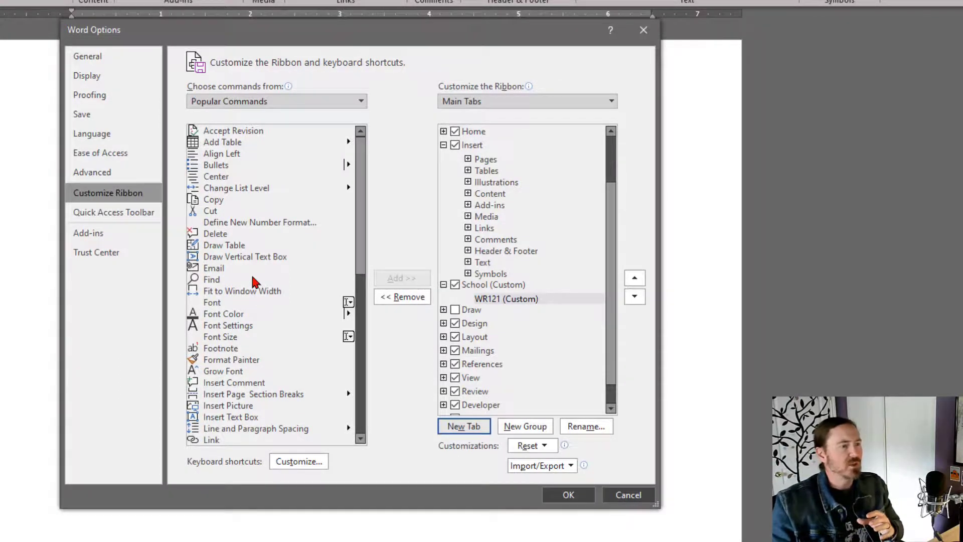
pyautogui.scroll(-5, 253, 282)
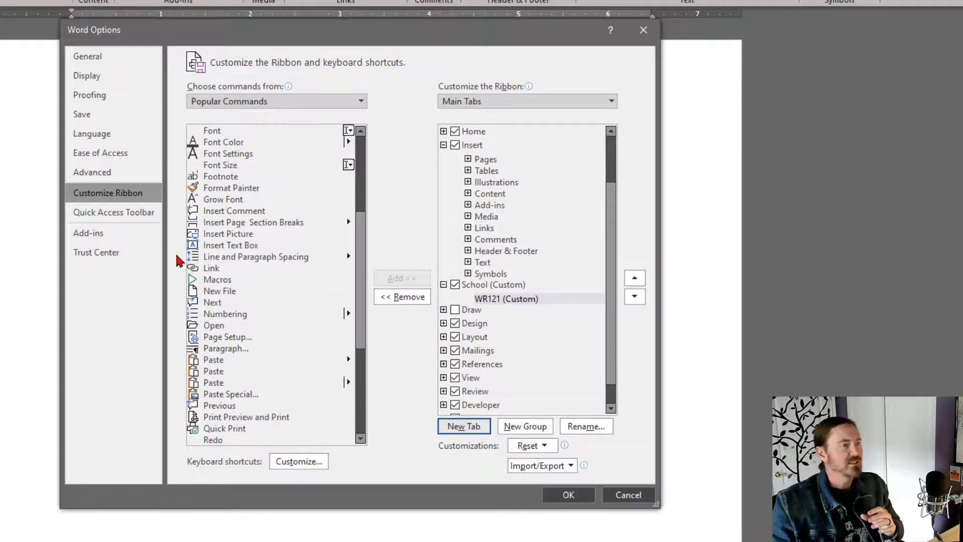
pyautogui.scroll(-1, 282, 260)
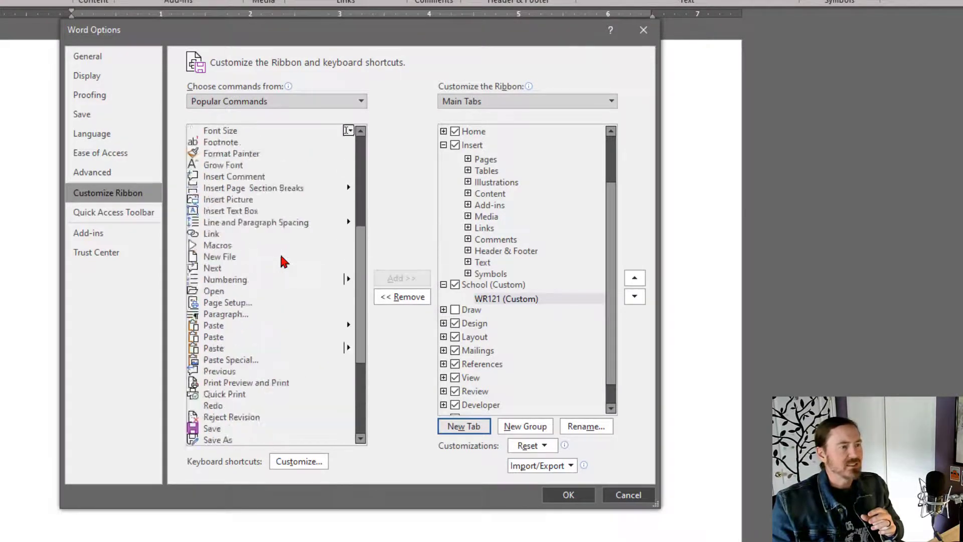
pyautogui.scroll(4, 281, 258)
# - Drag Save, Font and Font Size from Popular Commands into WR121, with Save first
pyautogui.moveTo(217, 235); pyautogui.dragTo(483, 306)
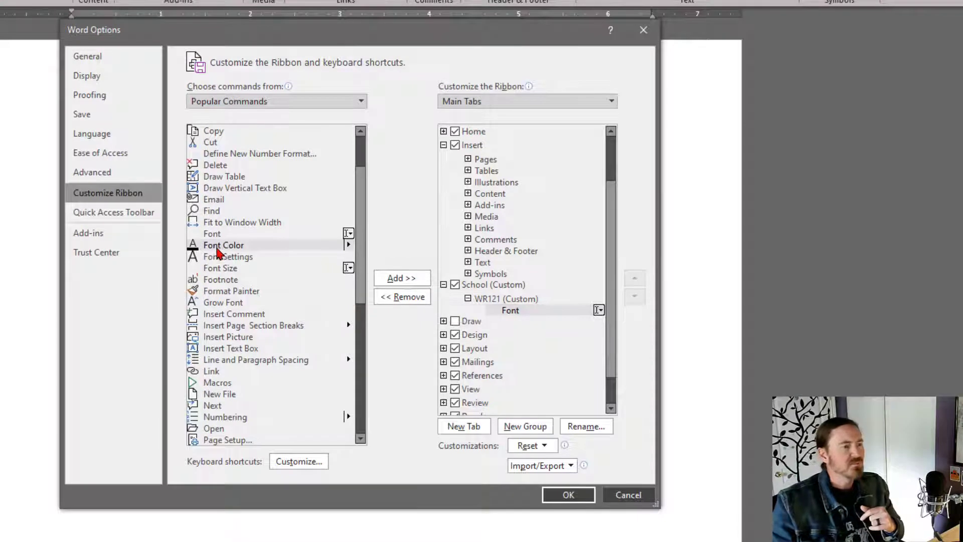
pyautogui.click(225, 270)
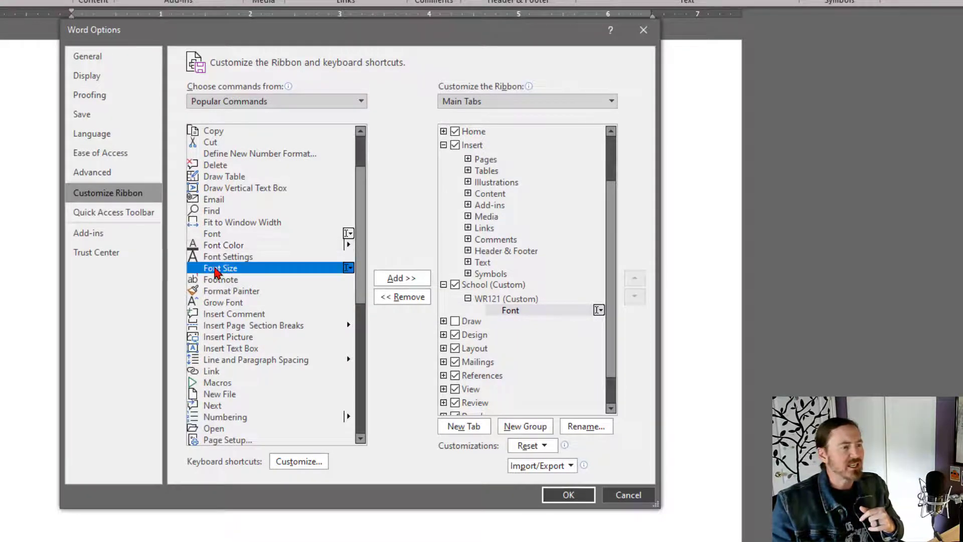
pyautogui.moveTo(217, 273); pyautogui.dragTo(528, 322)
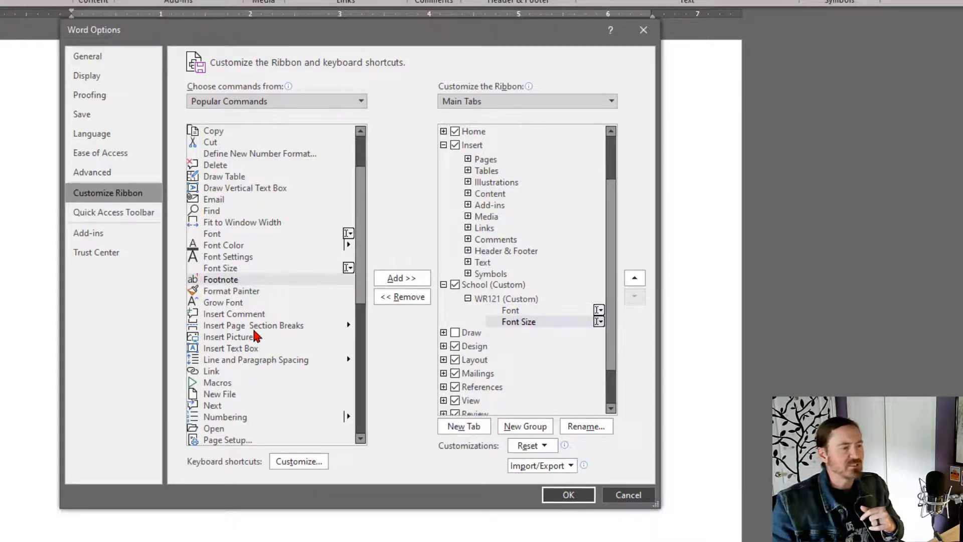
pyautogui.scroll(-4, 254, 337)
pyautogui.scroll(-3, 255, 337)
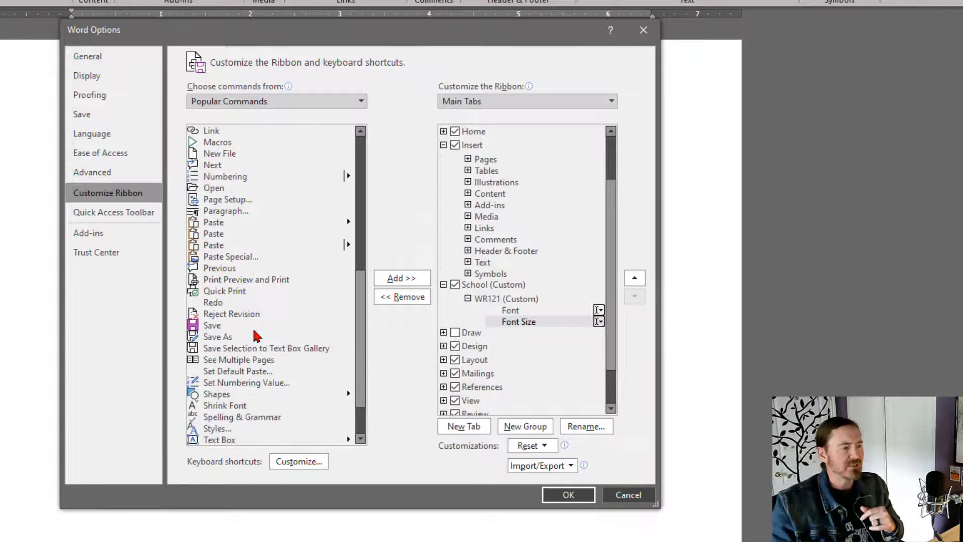
pyautogui.moveTo(219, 328); pyautogui.dragTo(525, 310)
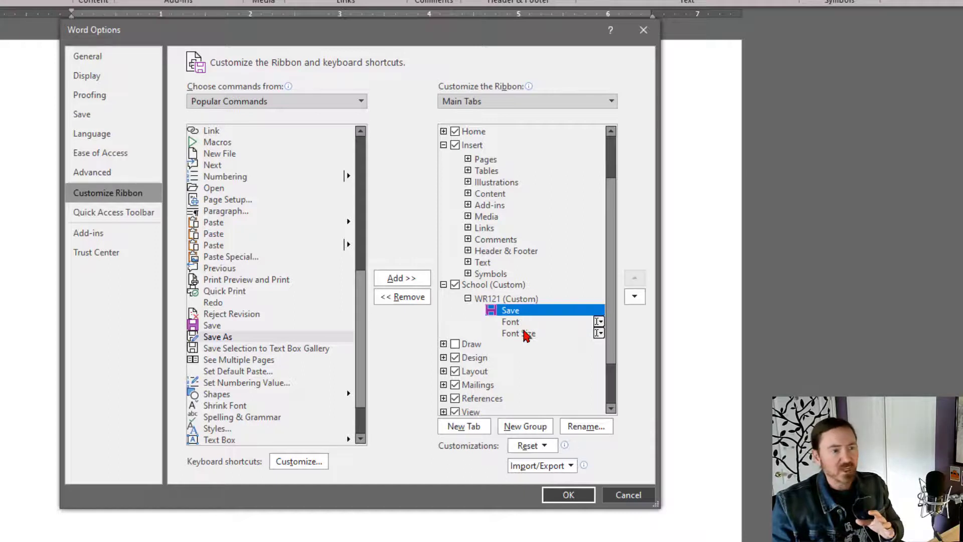
pyautogui.click(525, 324)
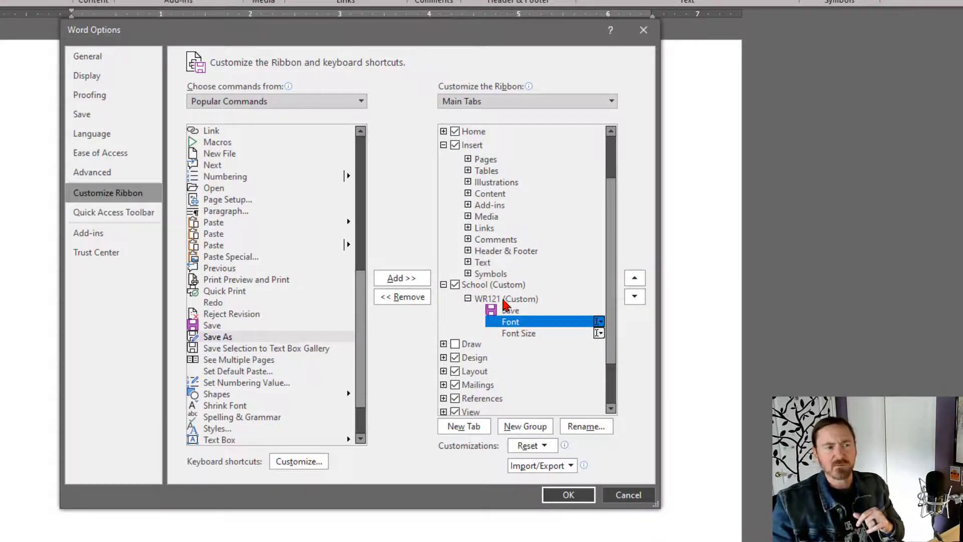
# - Apply the ribbon changes with OK and display the School tab
pyautogui.click(570, 494)
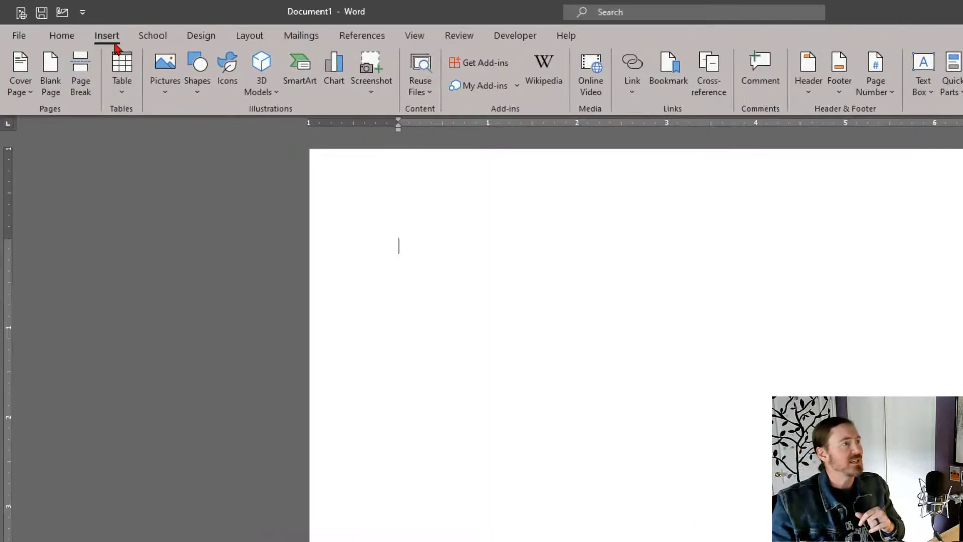
pyautogui.click(153, 38)
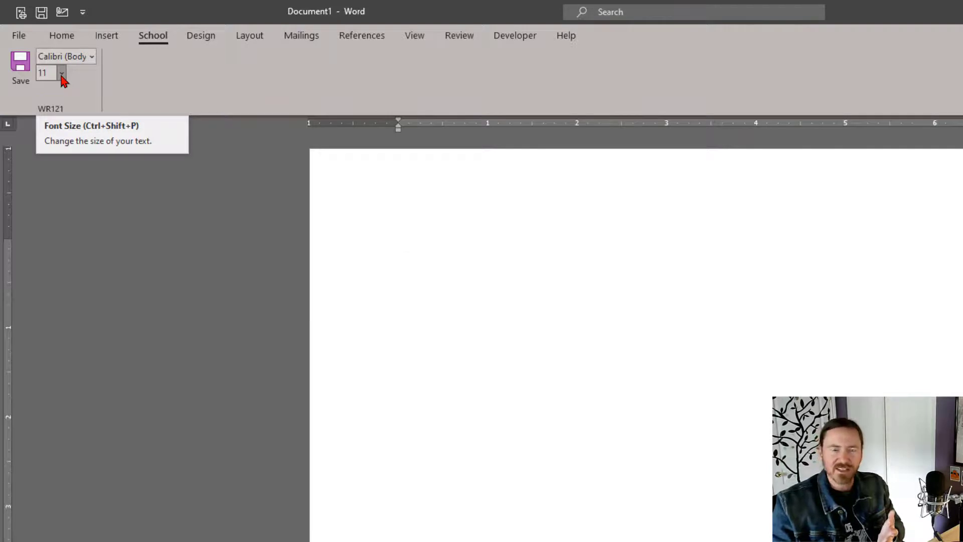
# - Return to Customize Ribbon and add a new group under the School tab
pyautogui.click(84, 12)
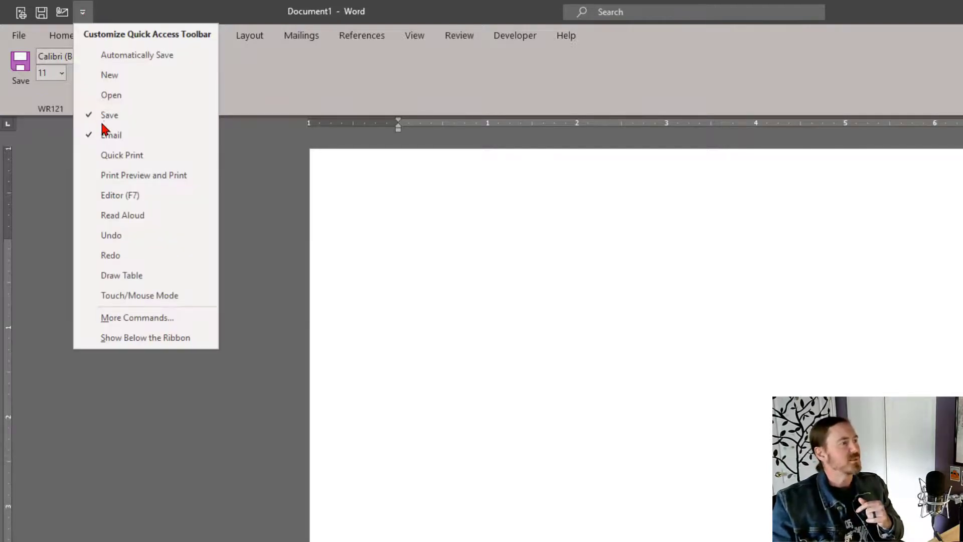
pyautogui.click(137, 318)
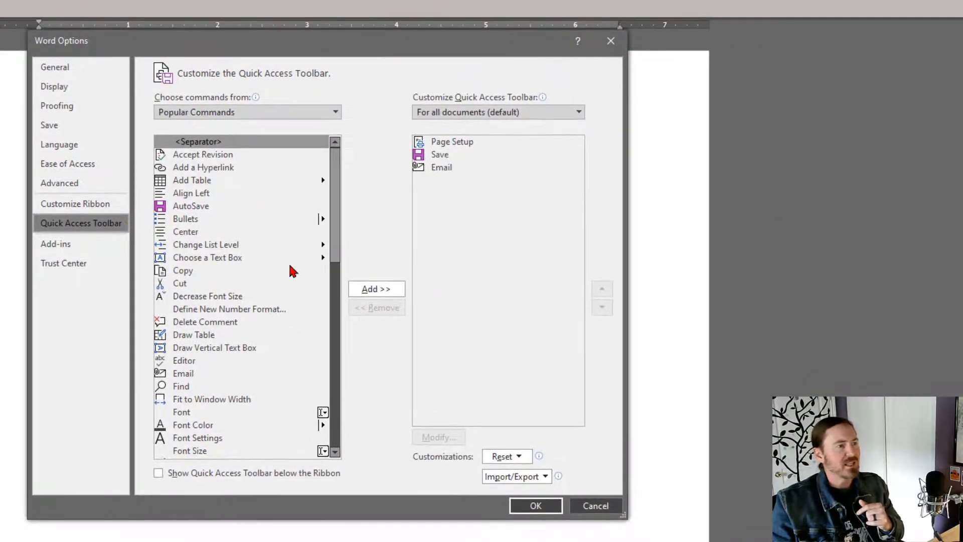
pyautogui.click(75, 205)
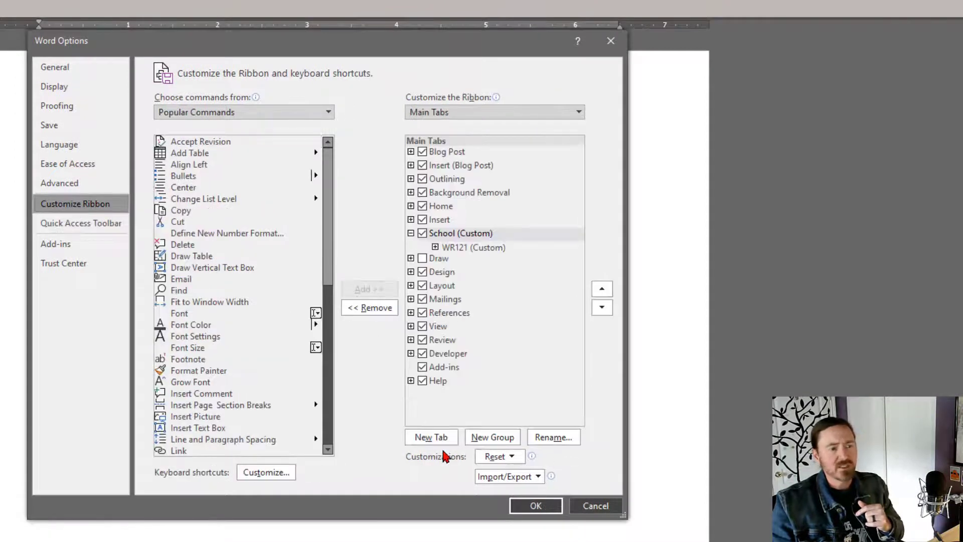
pyautogui.click(459, 237)
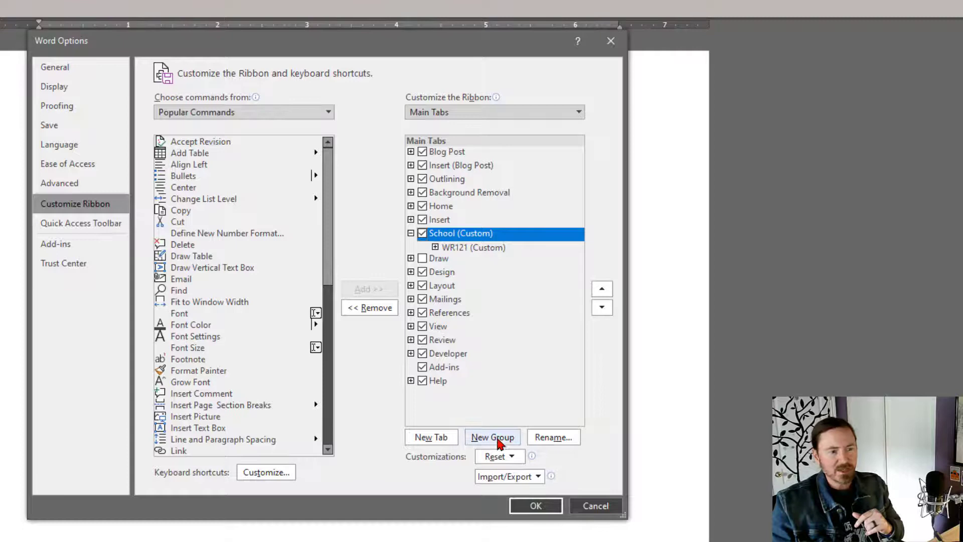
pyautogui.click(497, 442)
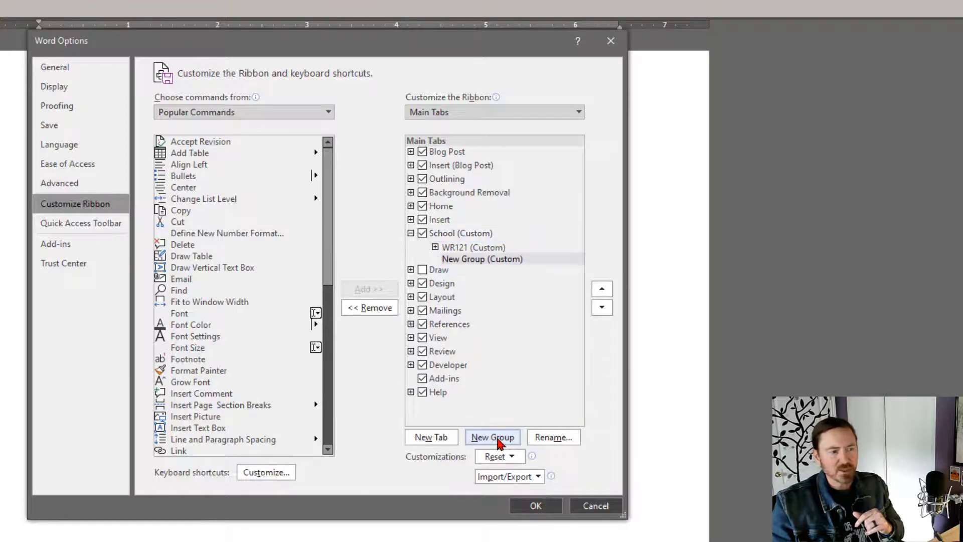
# - Rename the School tab's second custom group from New Group (Custom) to AV211
pyautogui.rightClick(470, 263)
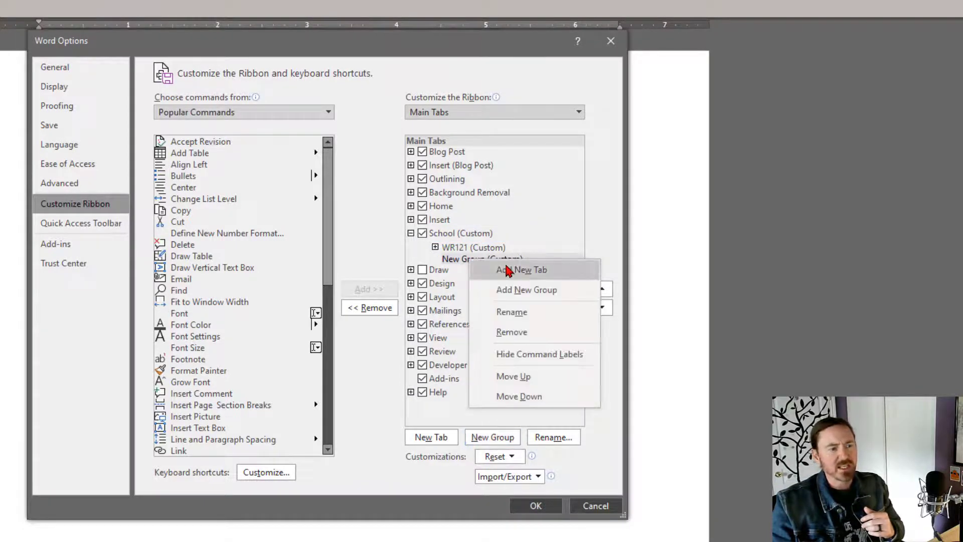
pyautogui.click(531, 312)
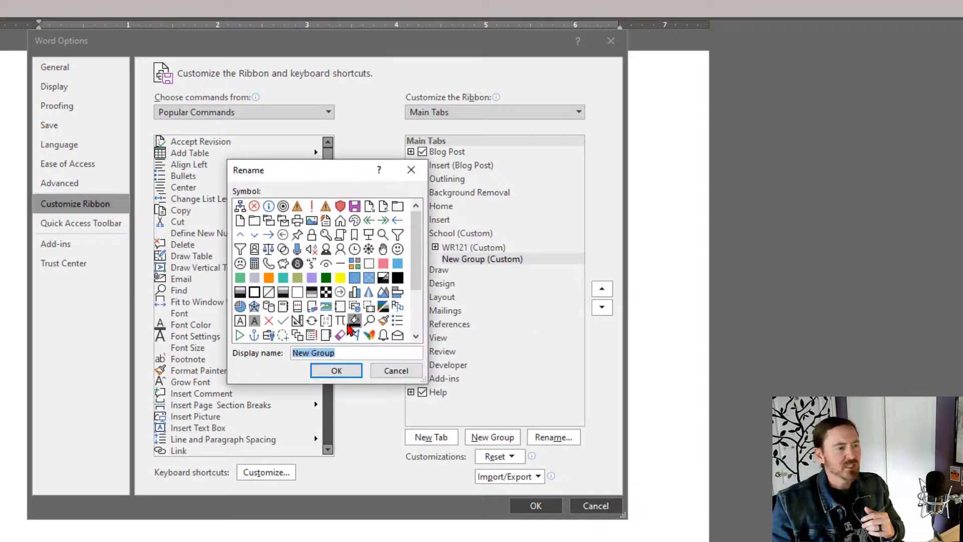
pyautogui.click(347, 352)
pyautogui.moveTo(348, 352); pyautogui.dragTo(262, 355)
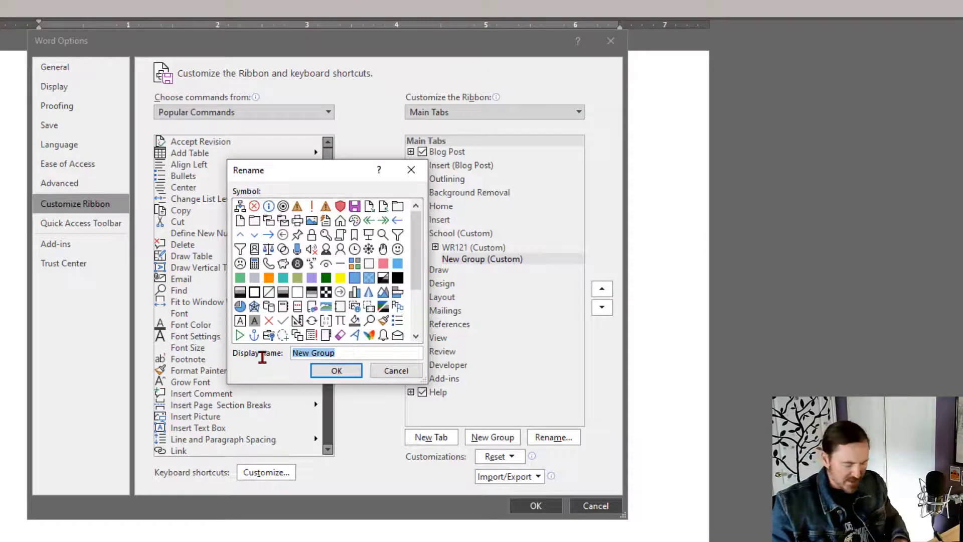
pyautogui.write('AV211')
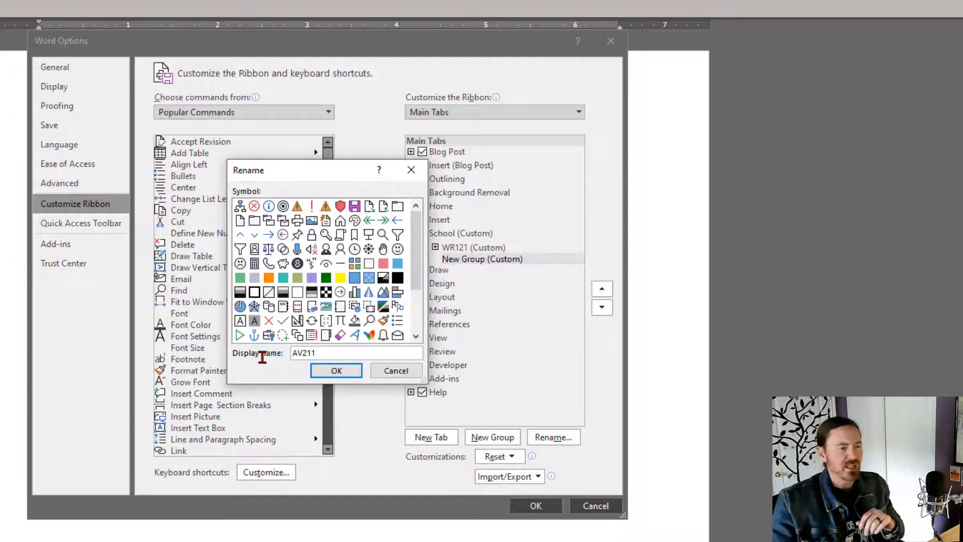
pyautogui.click(332, 372)
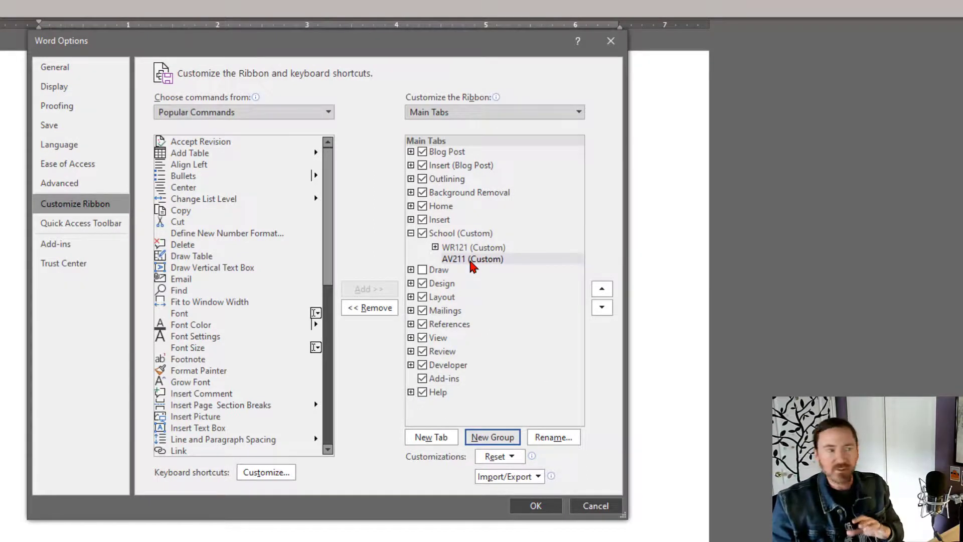
# - Put the Email command and, from All Commands, the New List command into AV211
pyautogui.moveTo(184, 279); pyautogui.dragTo(469, 273)
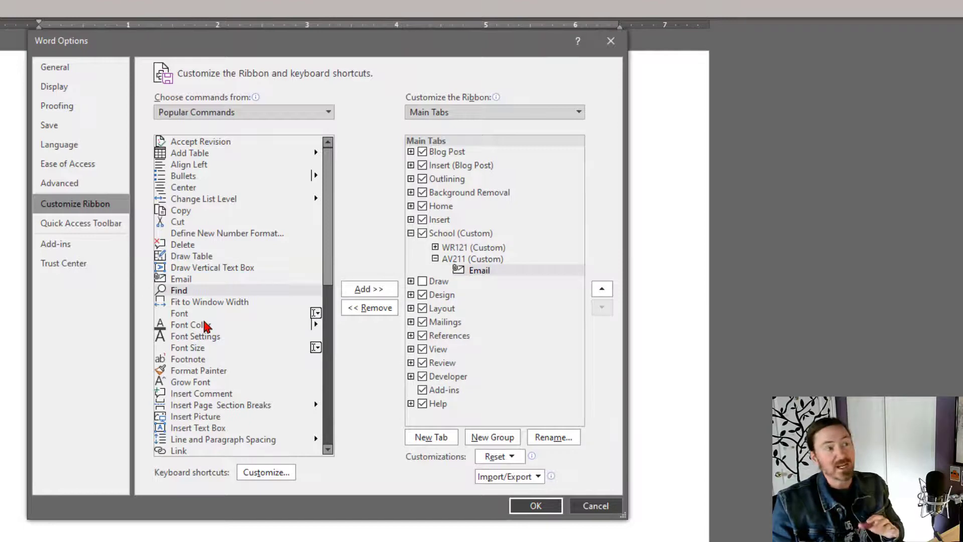
pyautogui.click(234, 114)
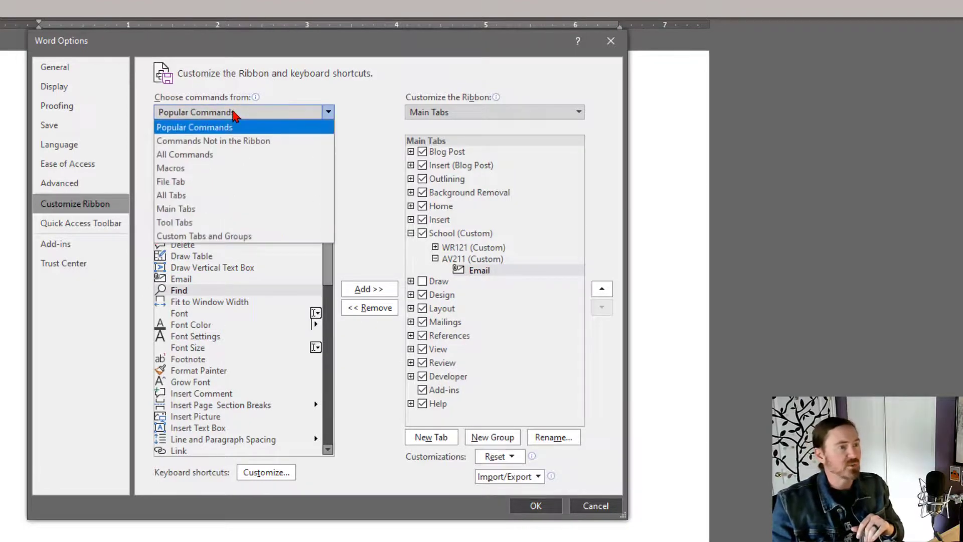
pyautogui.click(191, 156)
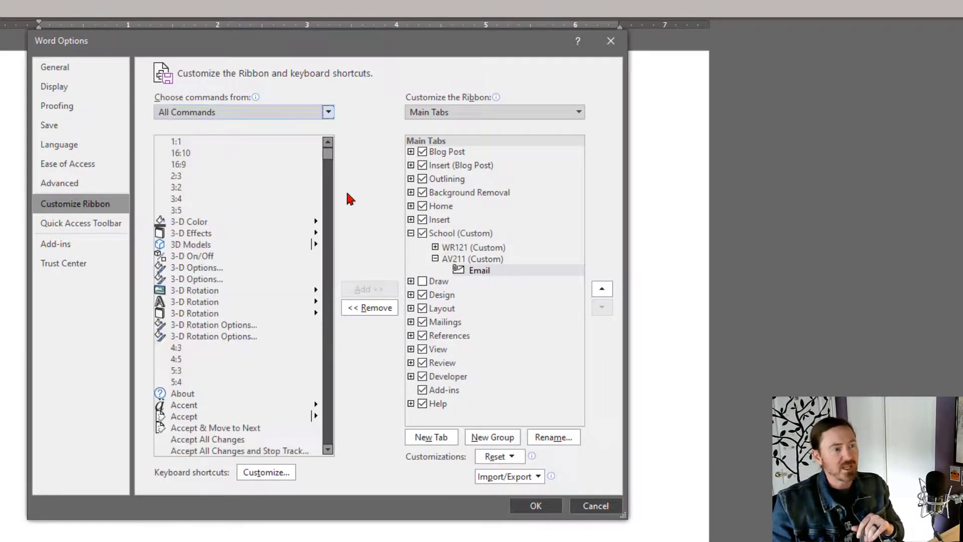
pyautogui.moveTo(329, 159); pyautogui.dragTo(326, 308)
pyautogui.scroll(-1, 241, 348)
pyautogui.scroll(-10, 237, 352)
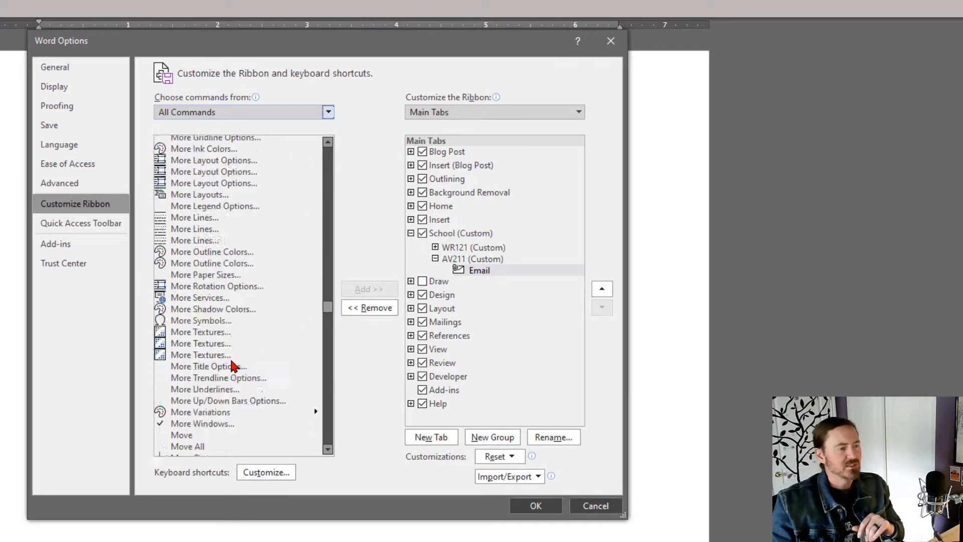
pyautogui.scroll(-10, 233, 354)
pyautogui.scroll(-4, 230, 357)
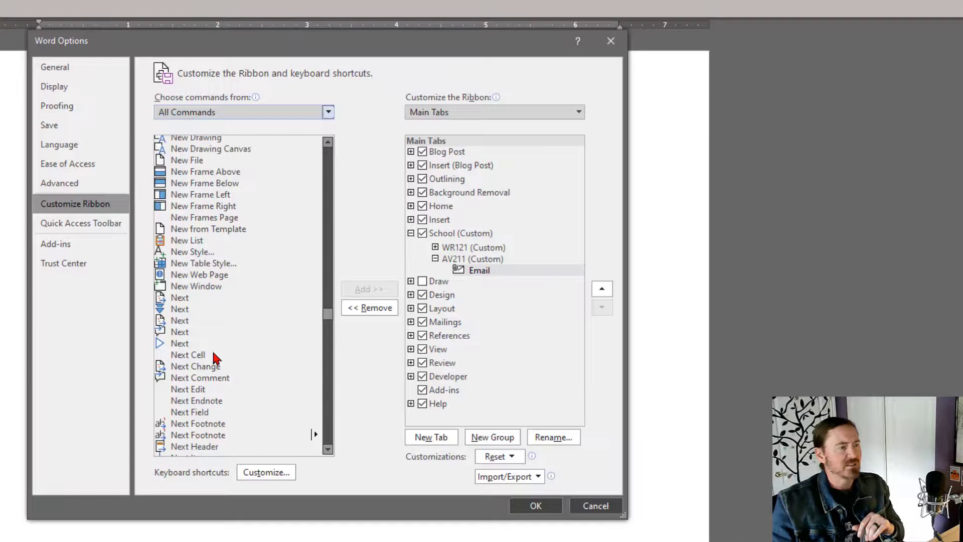
pyautogui.moveTo(184, 243); pyautogui.dragTo(501, 280)
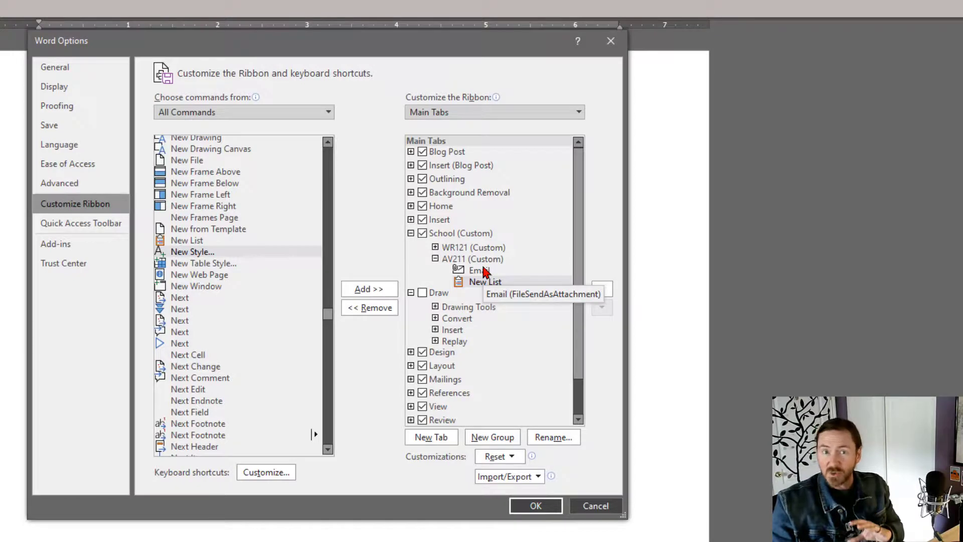
pyautogui.click(536, 506)
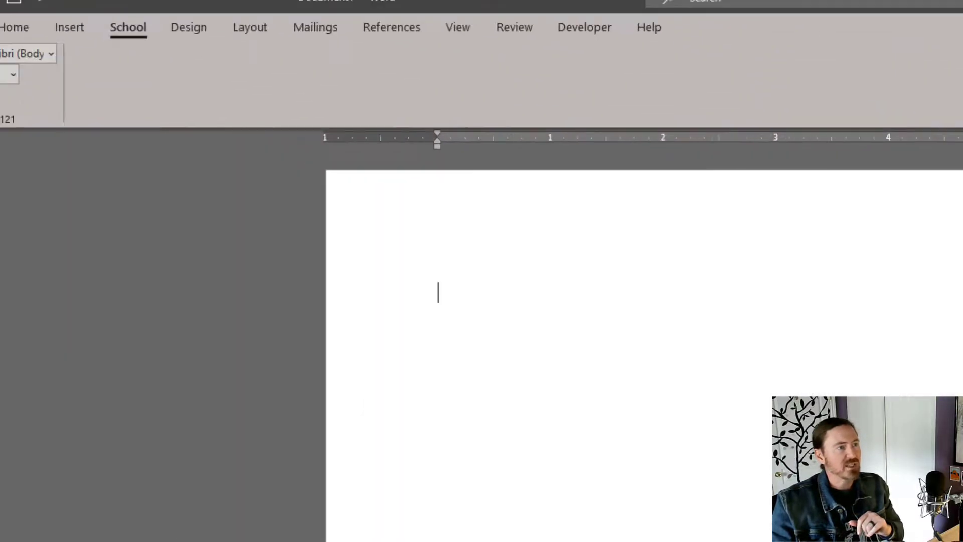